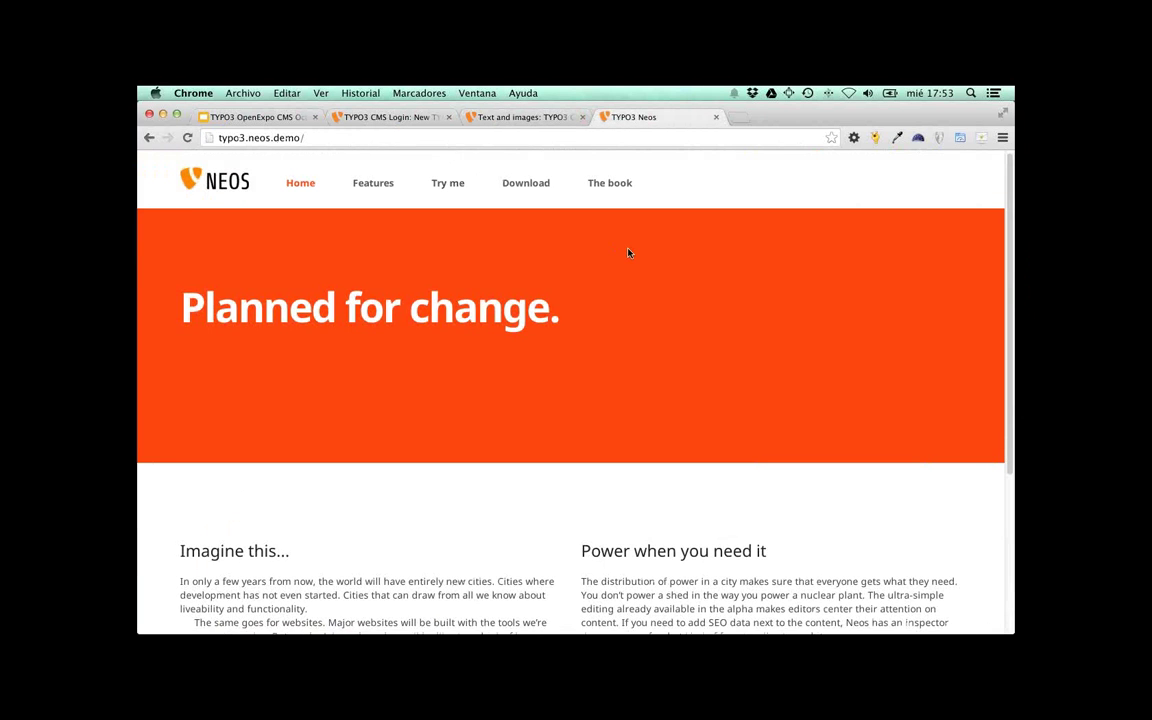
Append /neos to the site address and log in to the Neos backend with the admin account
scroll(630, 255, "down", 10)
scroll(630, 257, "up", 10)
left_click(352, 138)
left_click(358, 137)
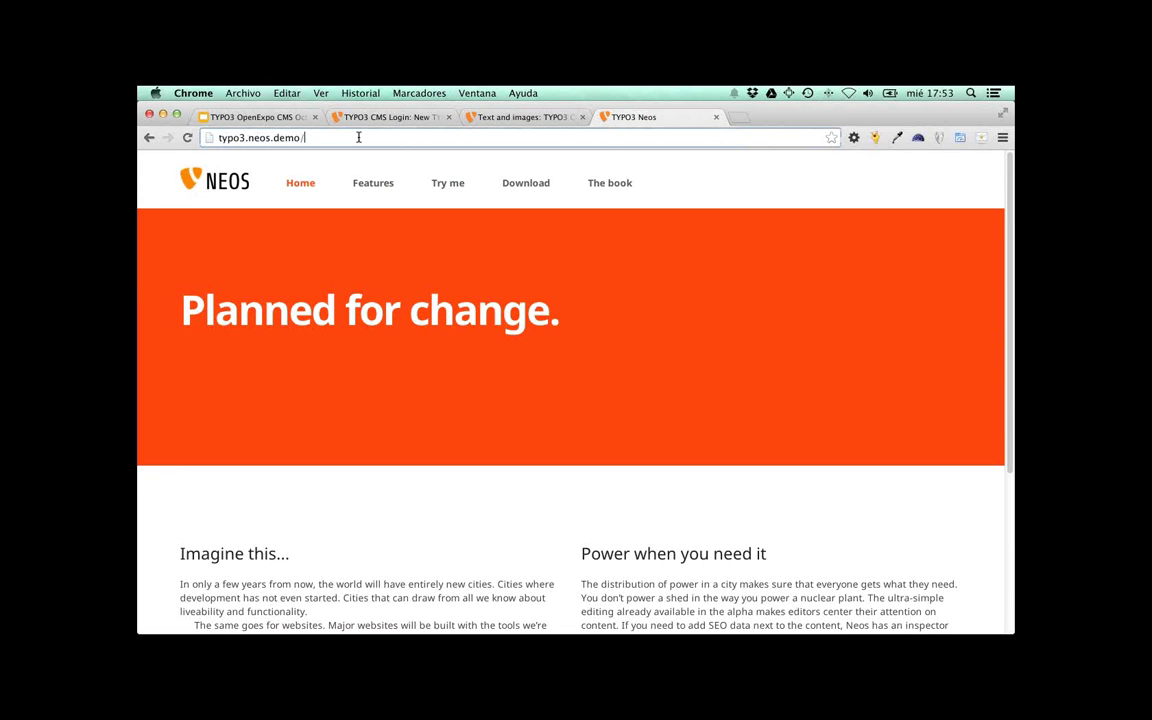
type("neos")
key("Return")
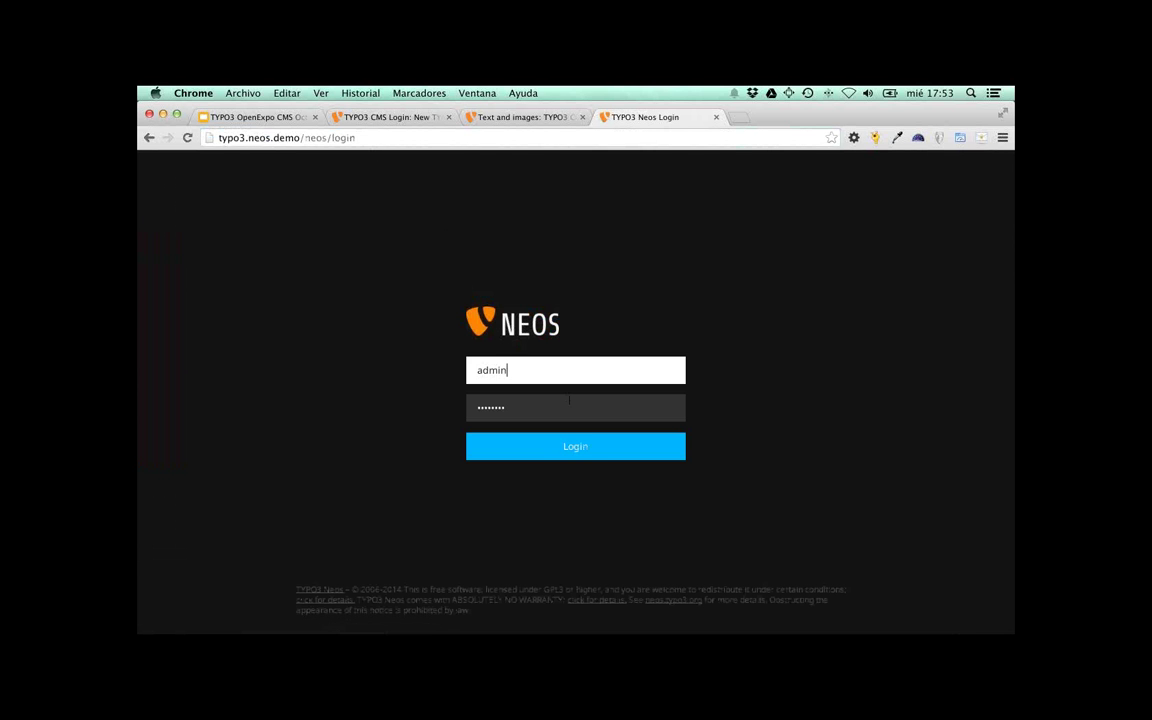
left_click(575, 446)
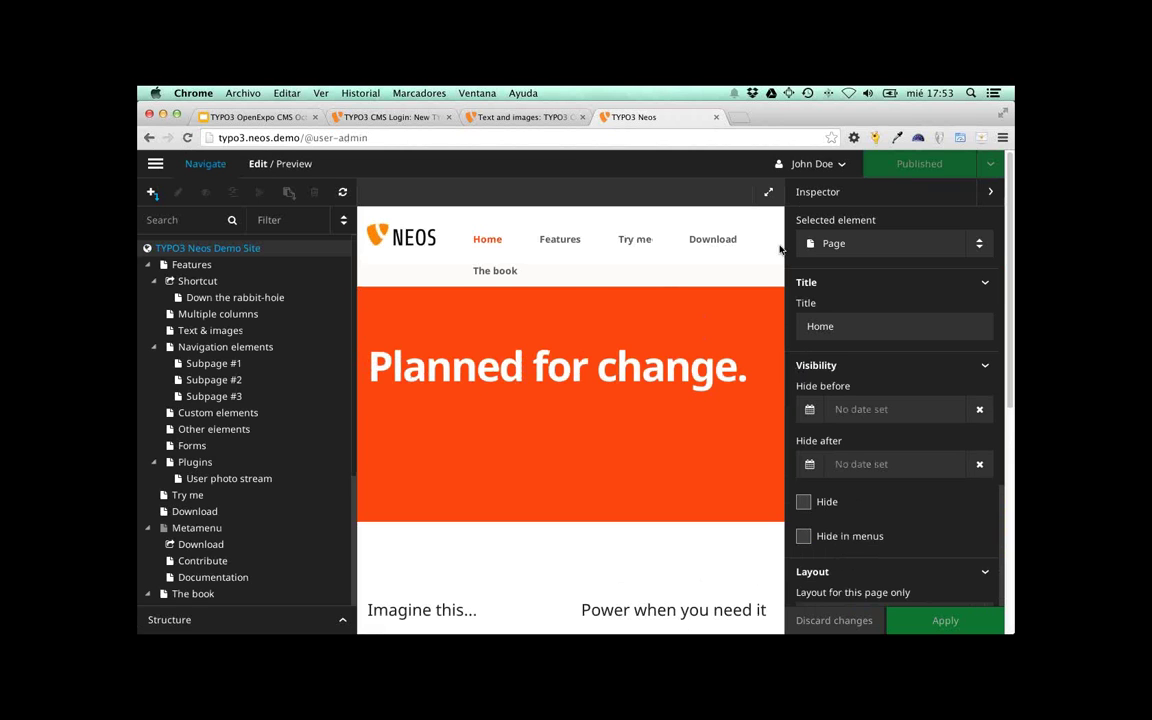
In full-width preview, change the main headline to 'Planned for cambio.'
left_click(772, 194)
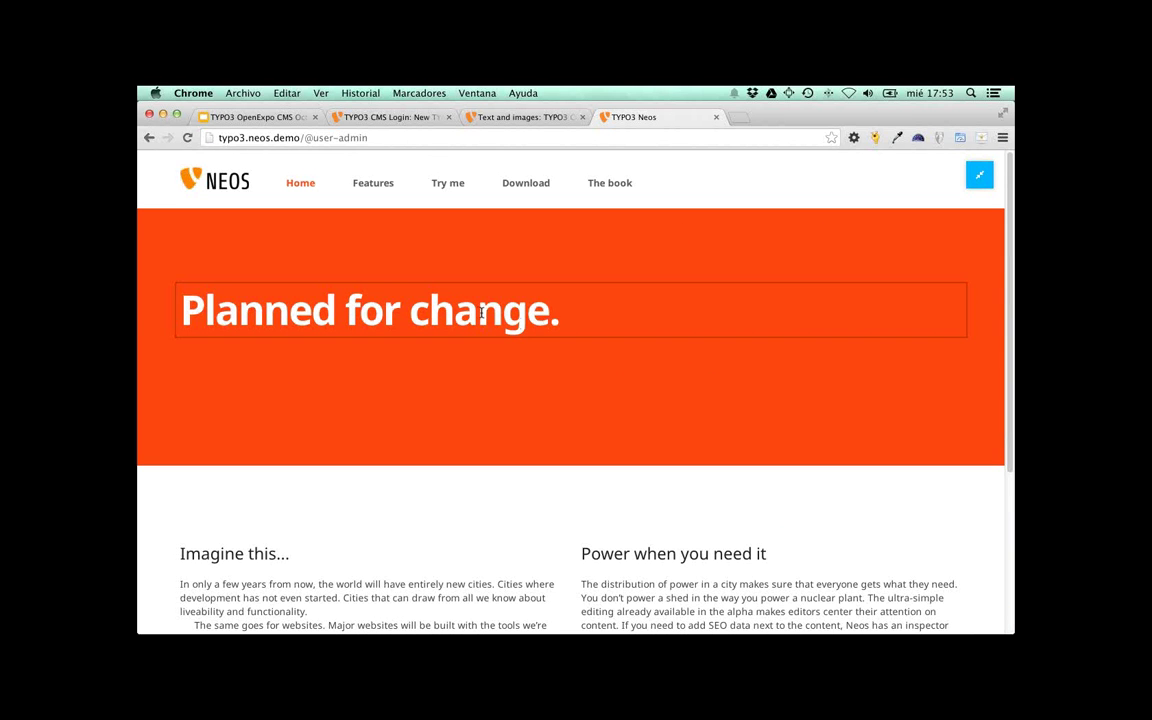
left_click(481, 313)
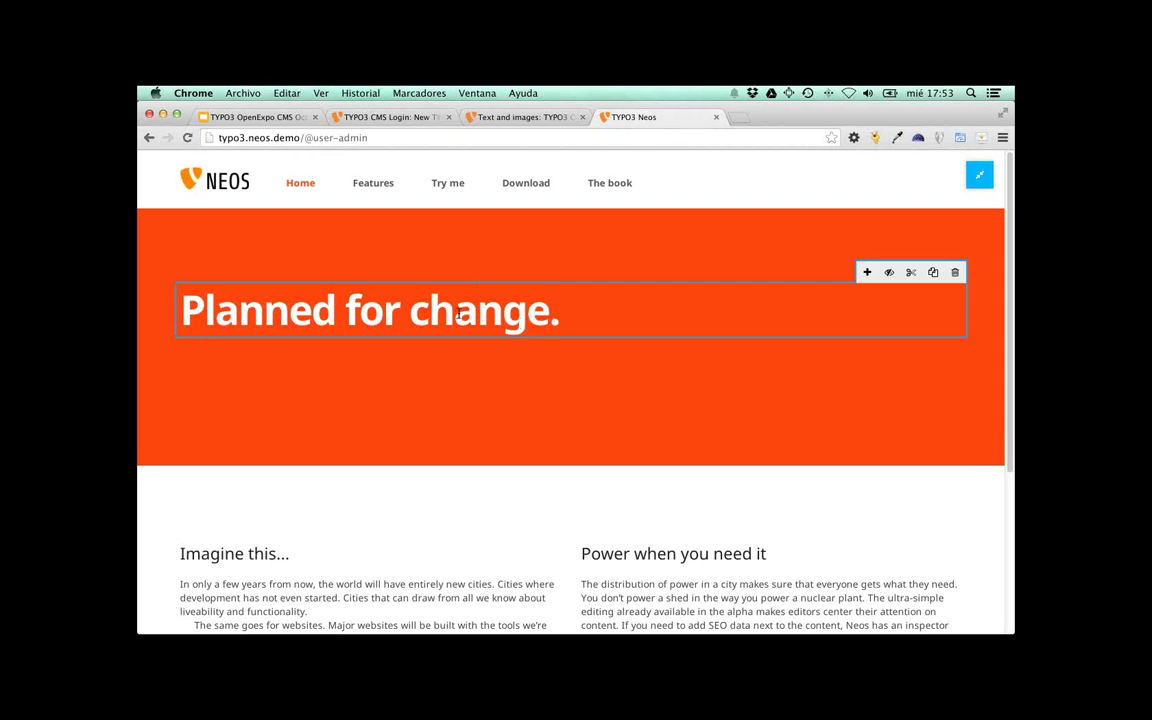
key("BackSpace")
key("BackSpace")
key("BackSpace")
key("BackSpace")
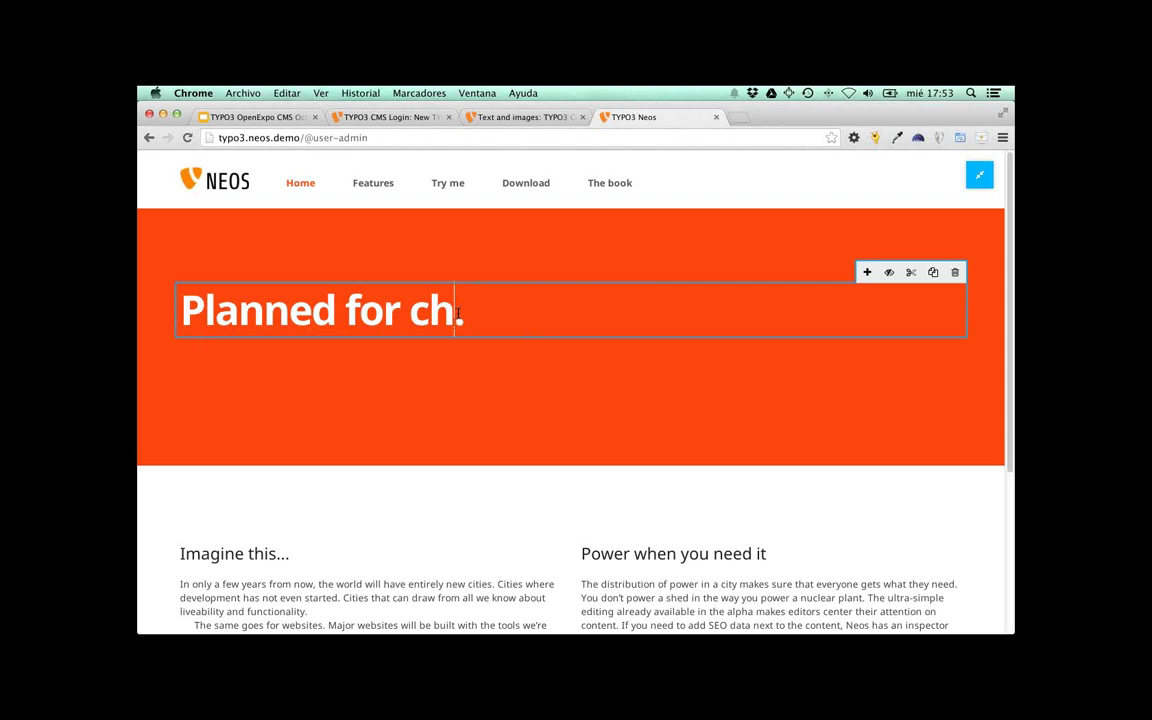
key("BackSpace")
key("BackSpace")
key("BackSpace")
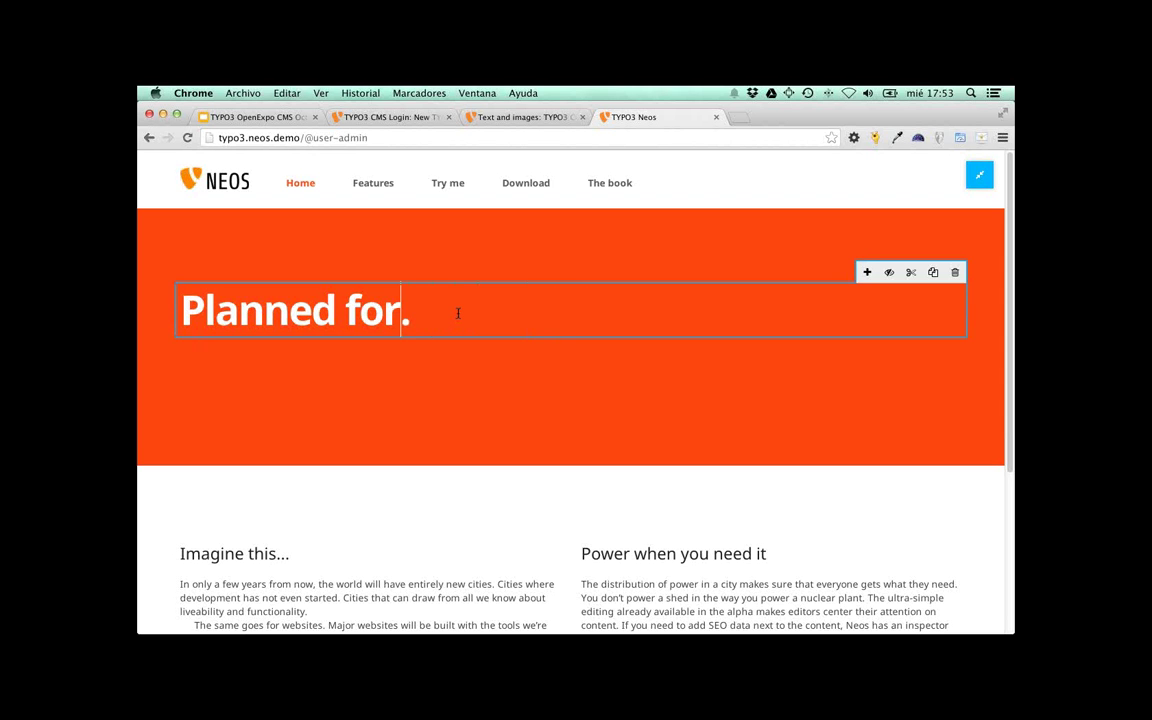
type("cambi")
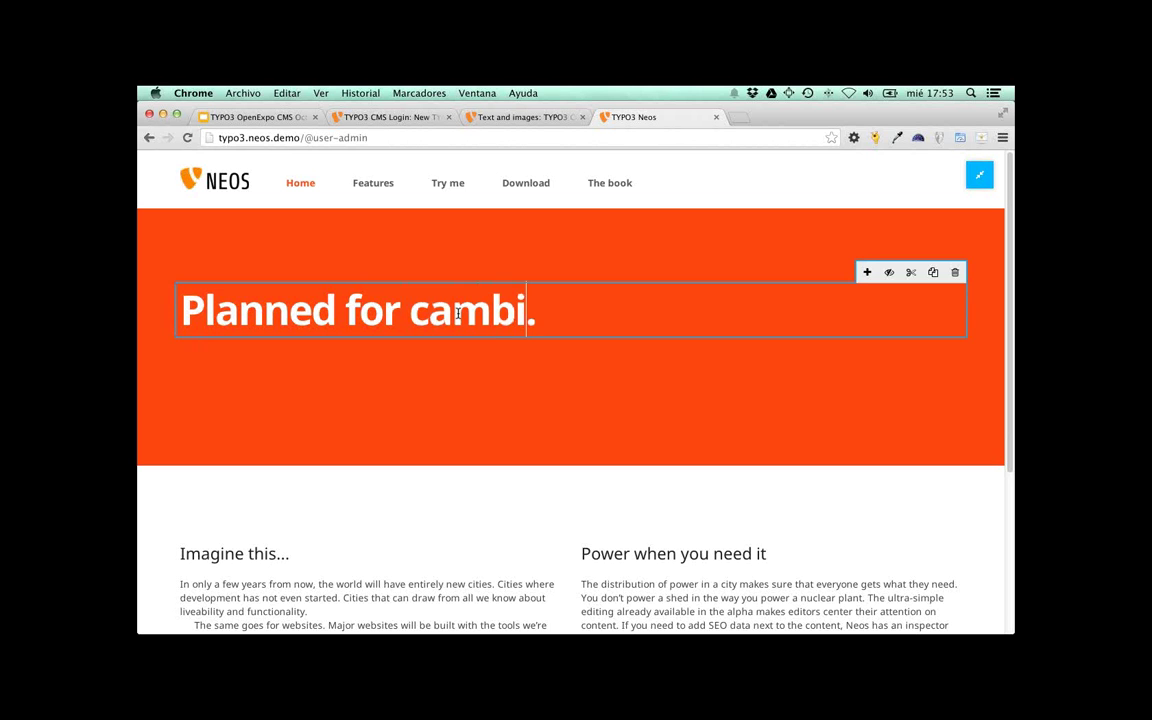
type("o")
left_click(527, 420)
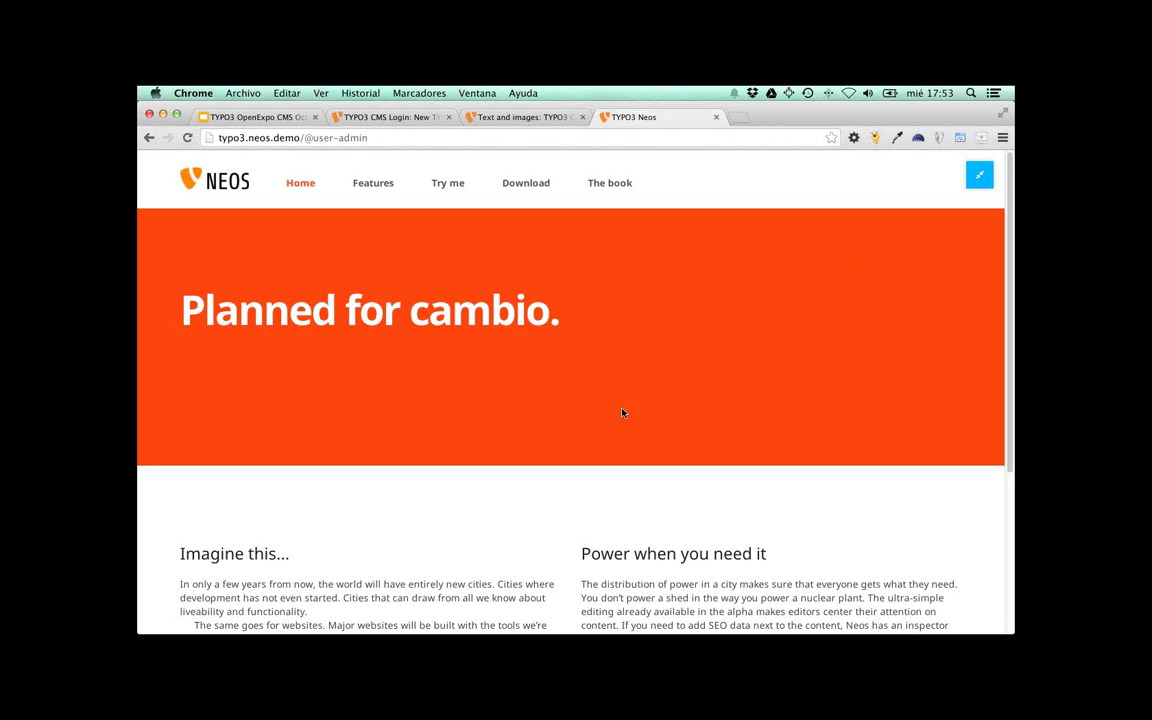
Extend the second heading to 'Power when you need it. Now!' and restore the editing panels
scroll(632, 416, "down", 5)
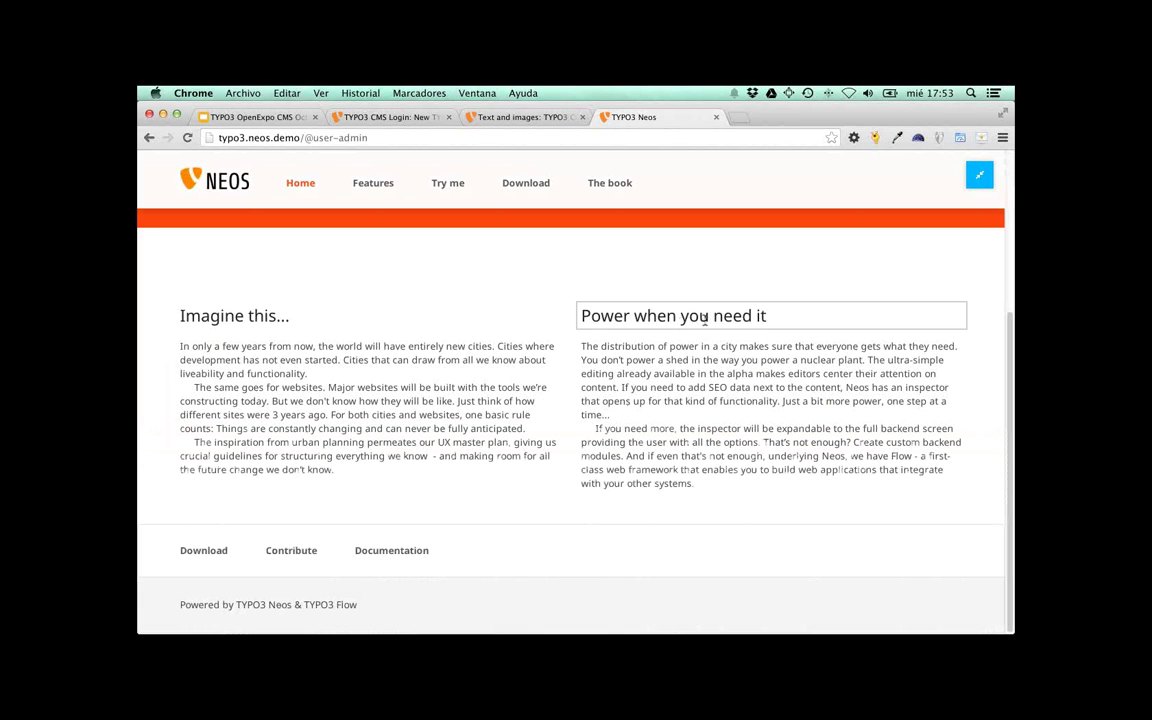
left_click(711, 316)
type("Now!")
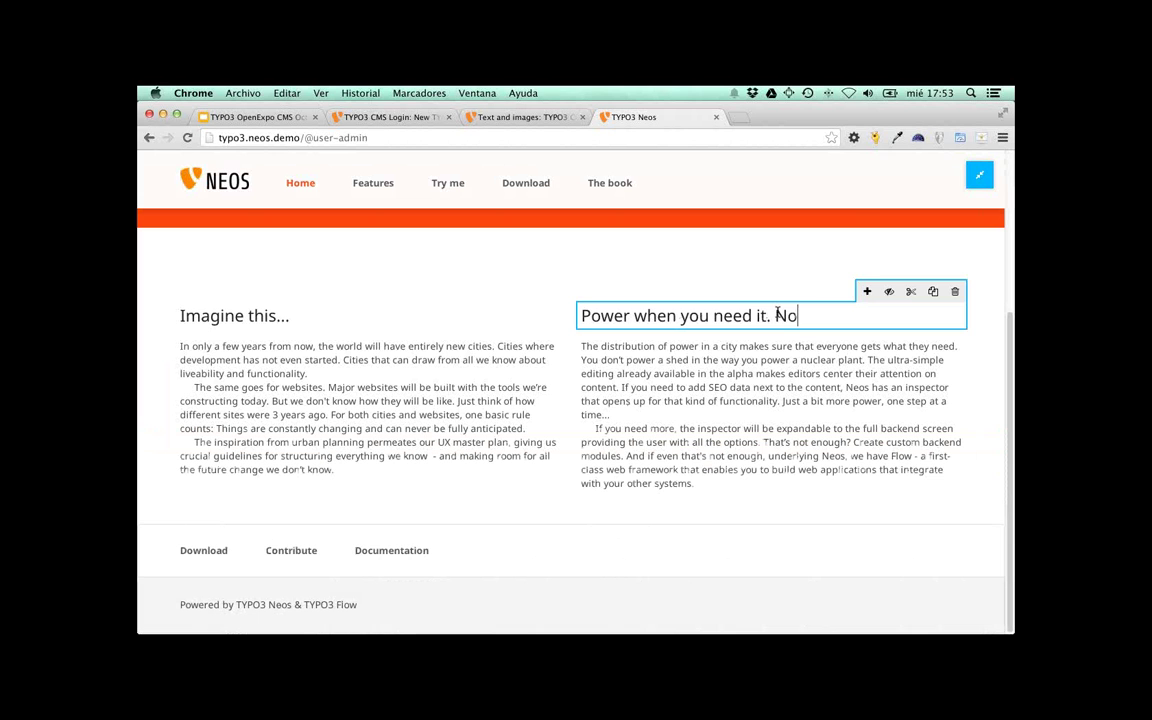
left_click(801, 358)
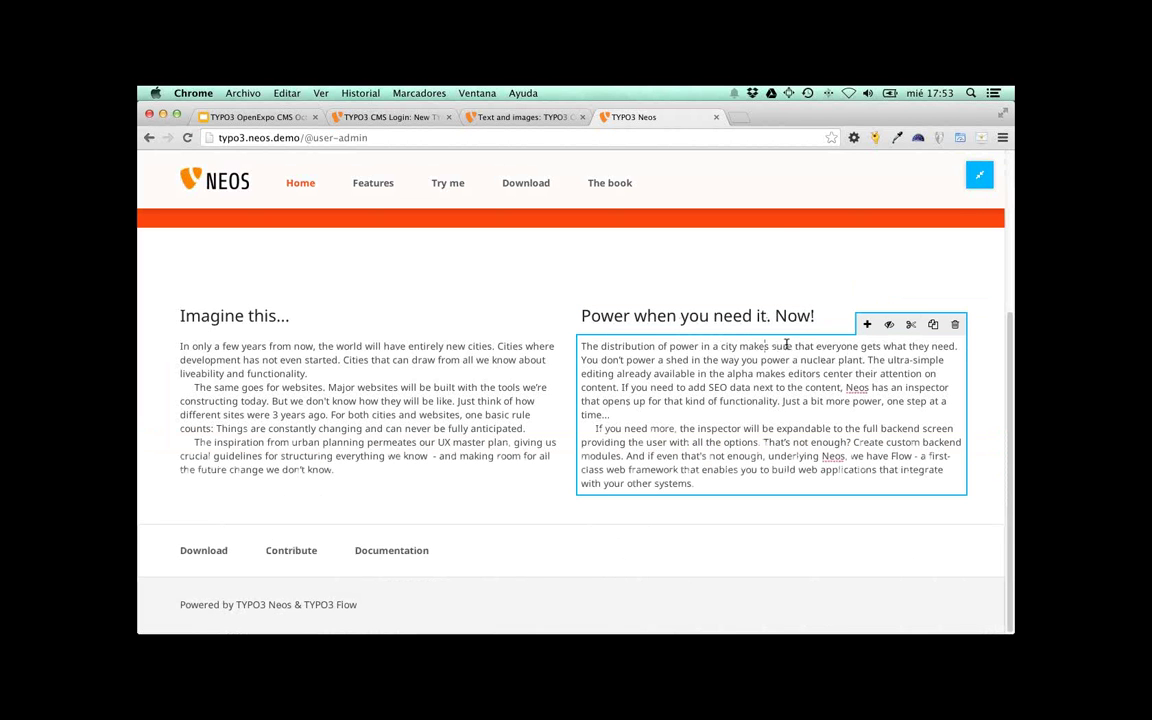
double_click(781, 346)
key("Escape")
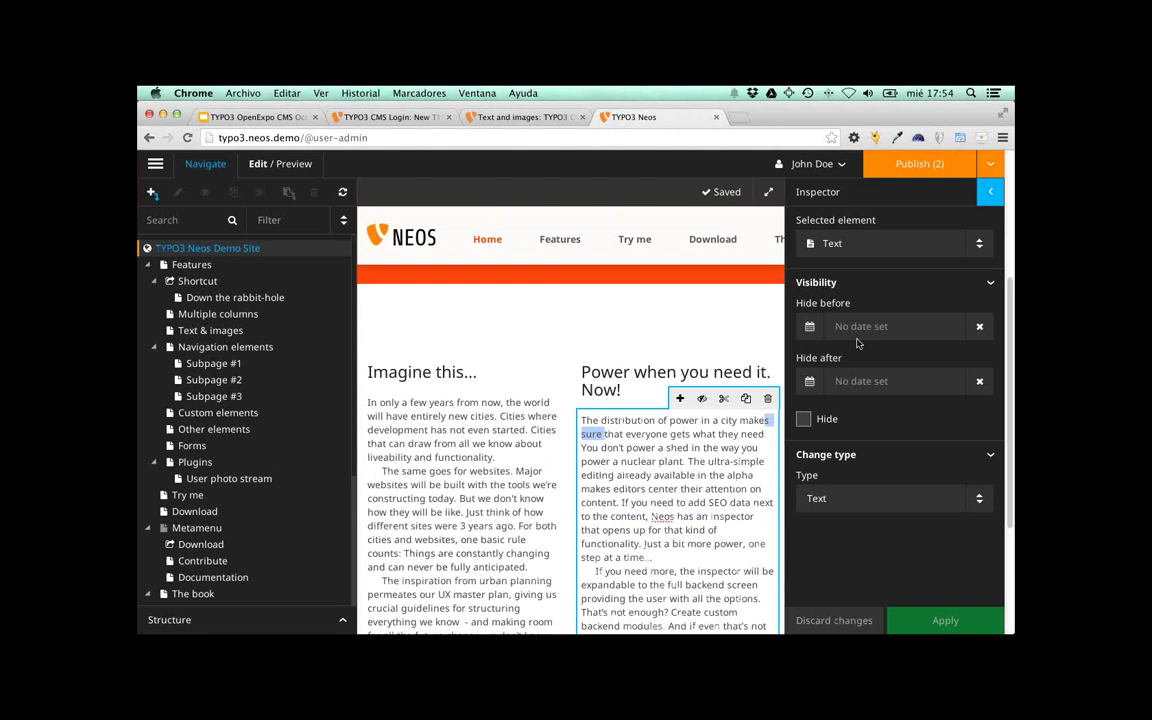
Bold 'You don't power a shed' and 'inspector' in the Power paragraph, then check the publishing options
left_click(990, 192)
left_click_drag(769, 416, 877, 416)
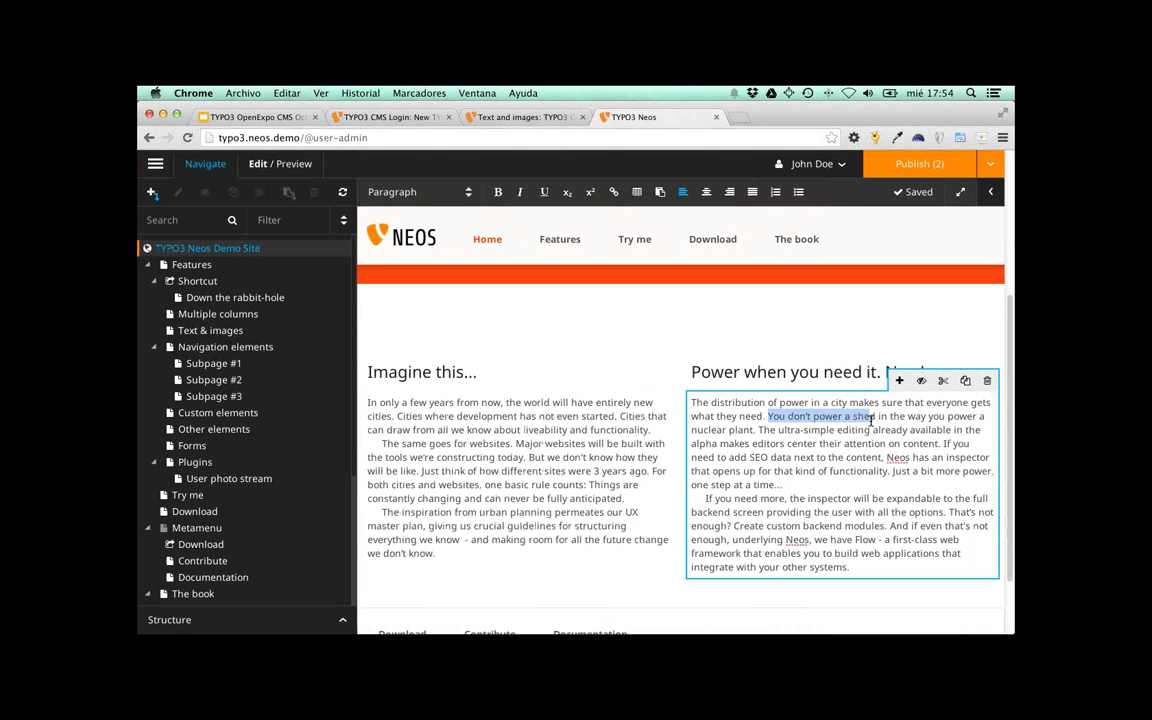
left_click(497, 191)
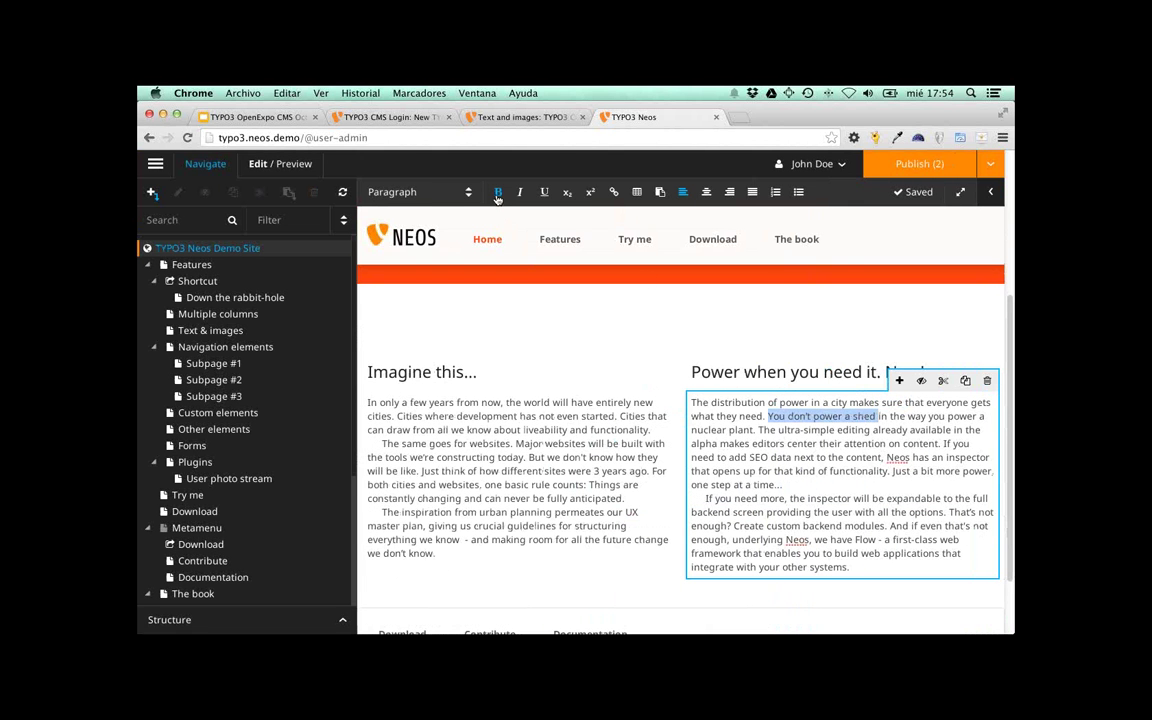
double_click(828, 498)
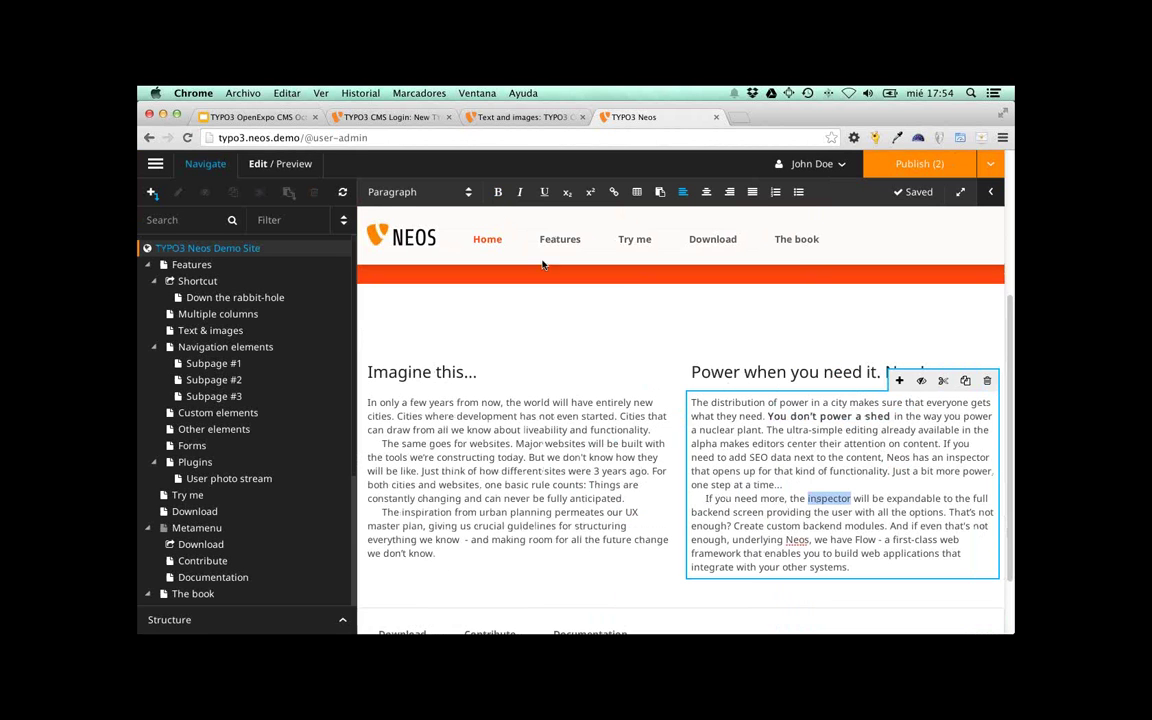
left_click(497, 191)
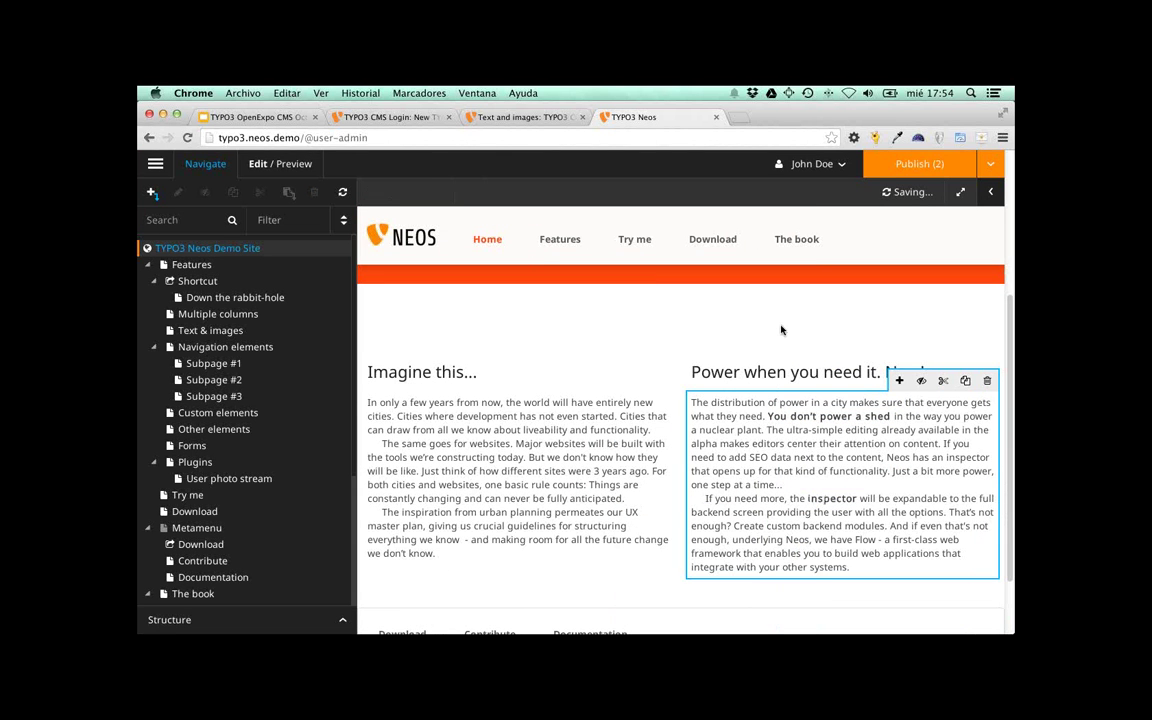
left_click(673, 407)
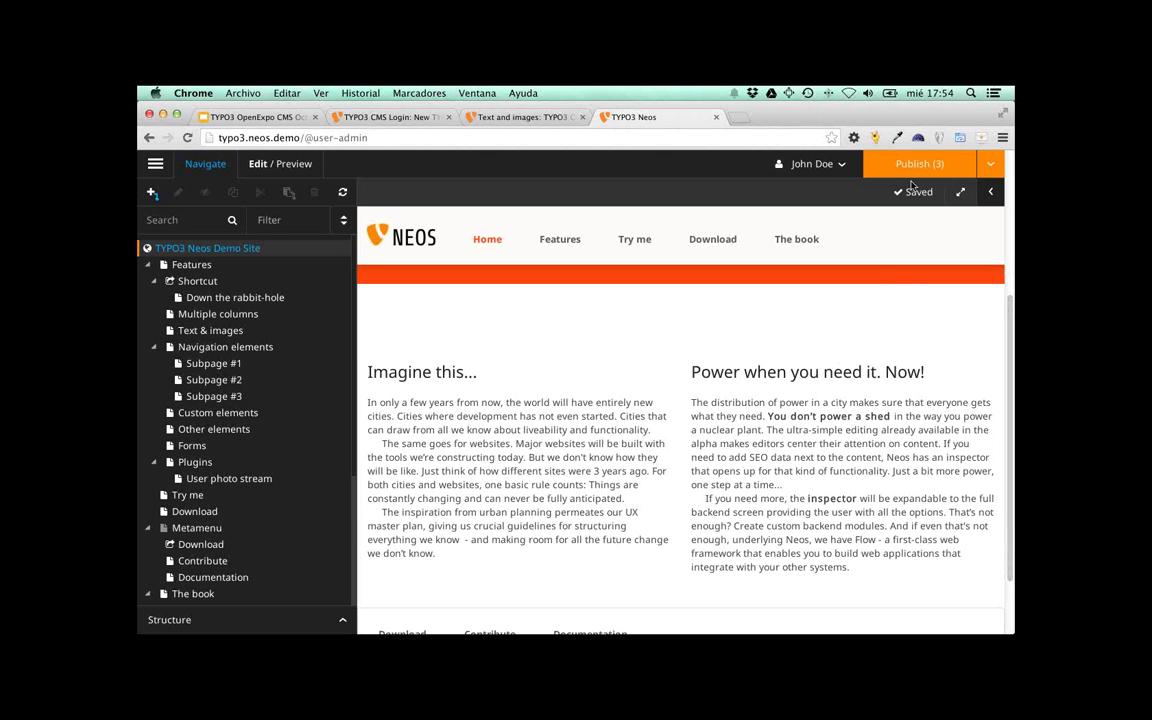
left_click(990, 170)
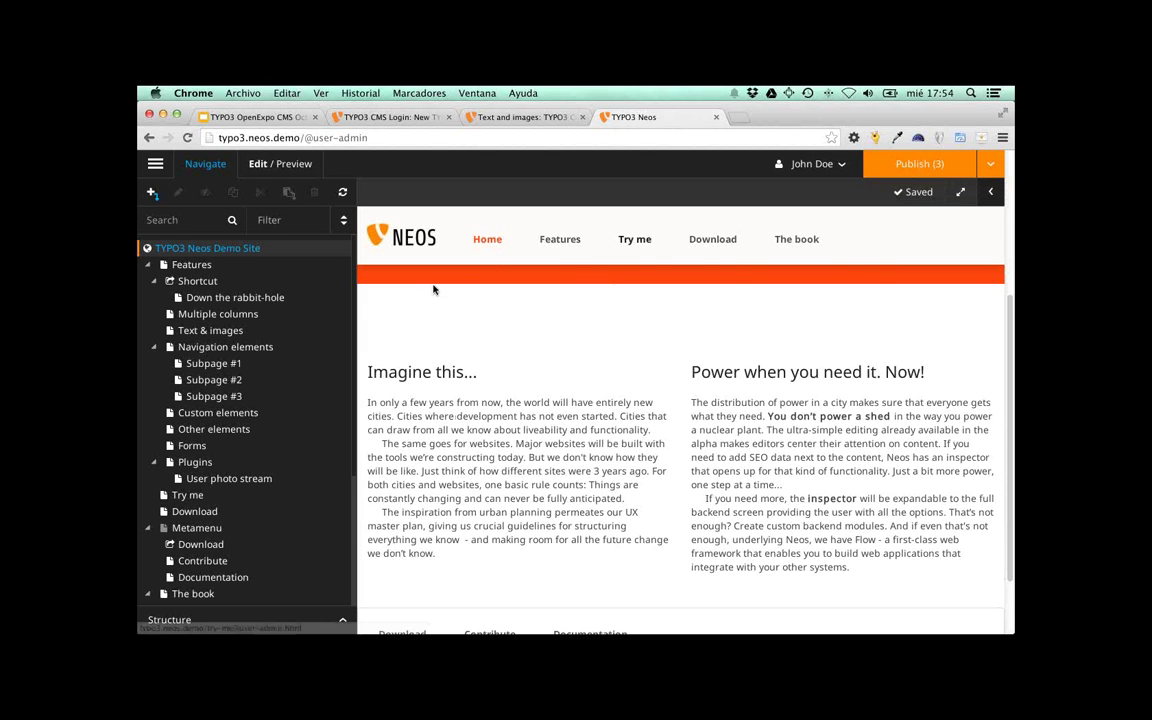
Create a plain page titled 'Nueva página' at the end of the site tree
left_click(153, 195)
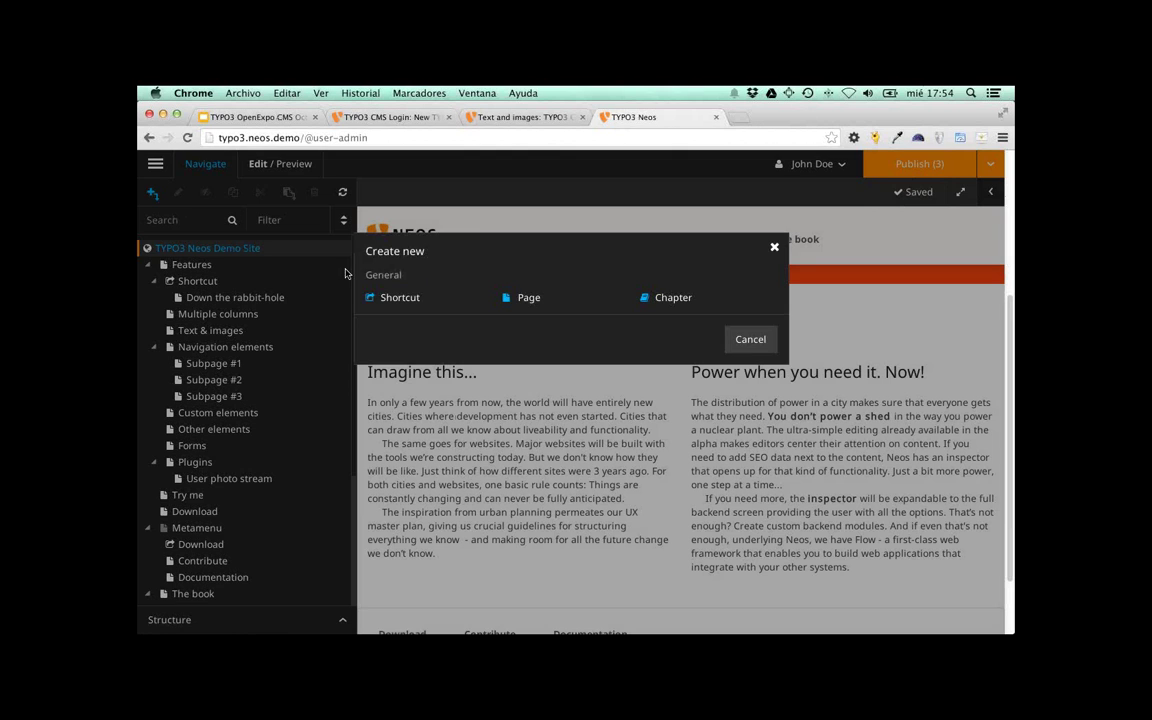
left_click(528, 298)
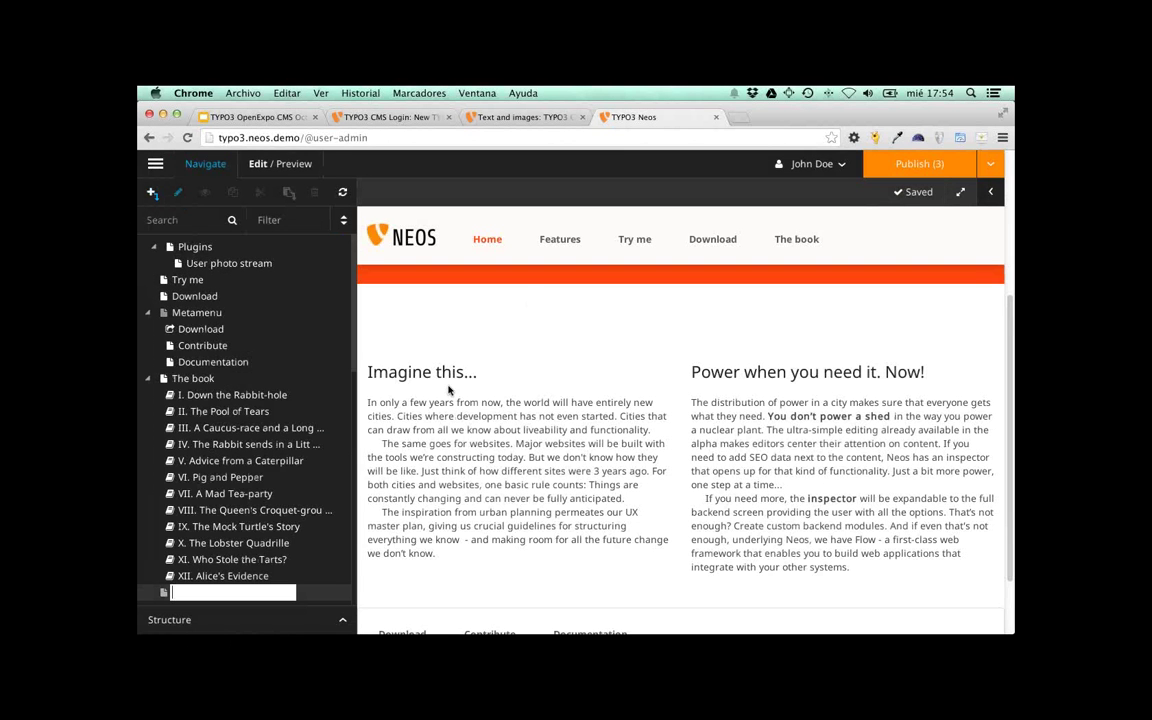
type("Nueva página")
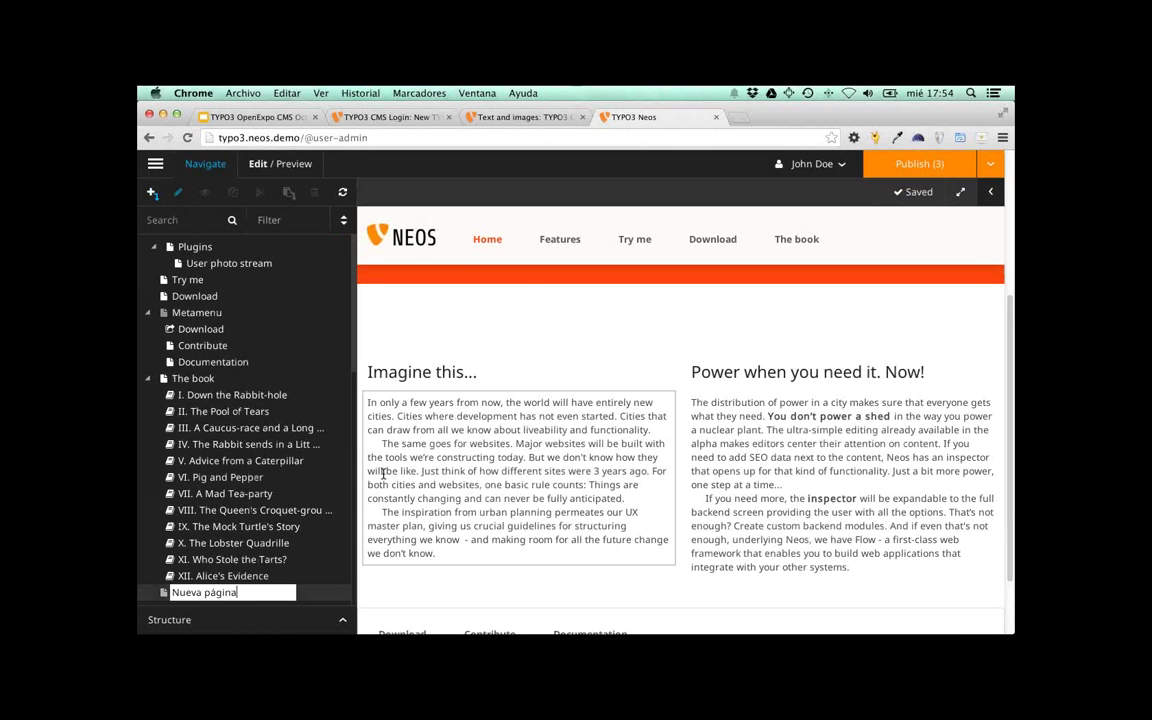
key("Return")
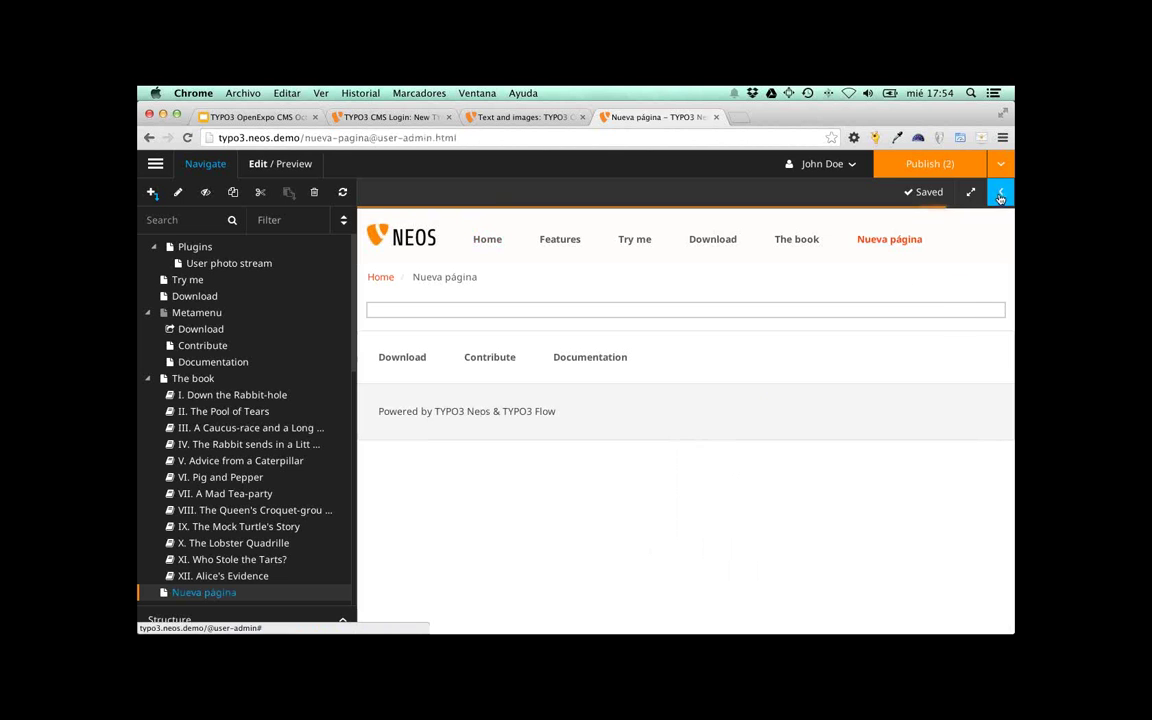
Insert a Headline element on Nueva página and replace its placeholder text with 'Hola!'
left_click(404, 318)
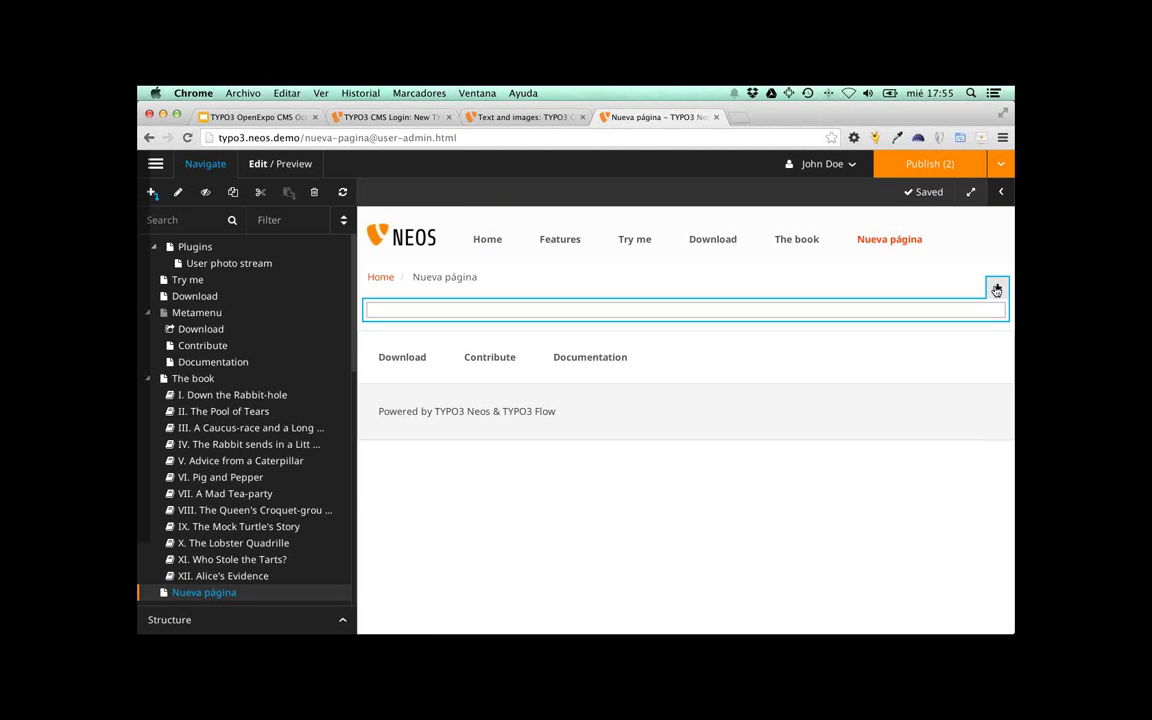
left_click(997, 288)
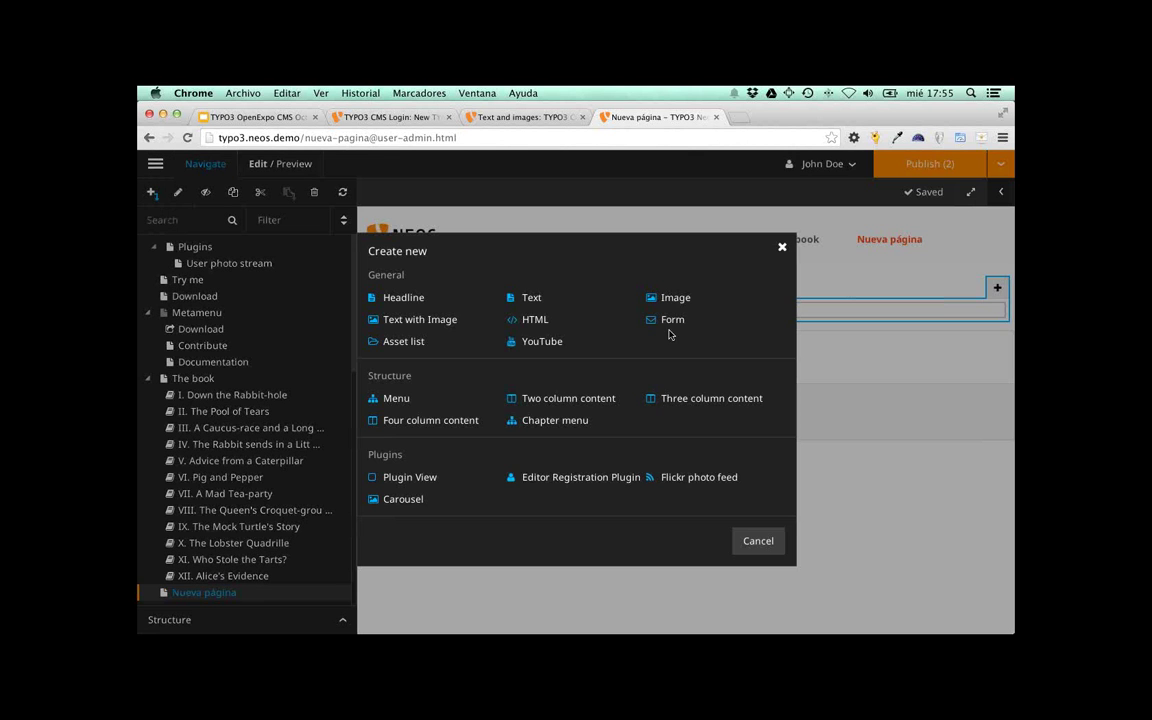
left_click(404, 297)
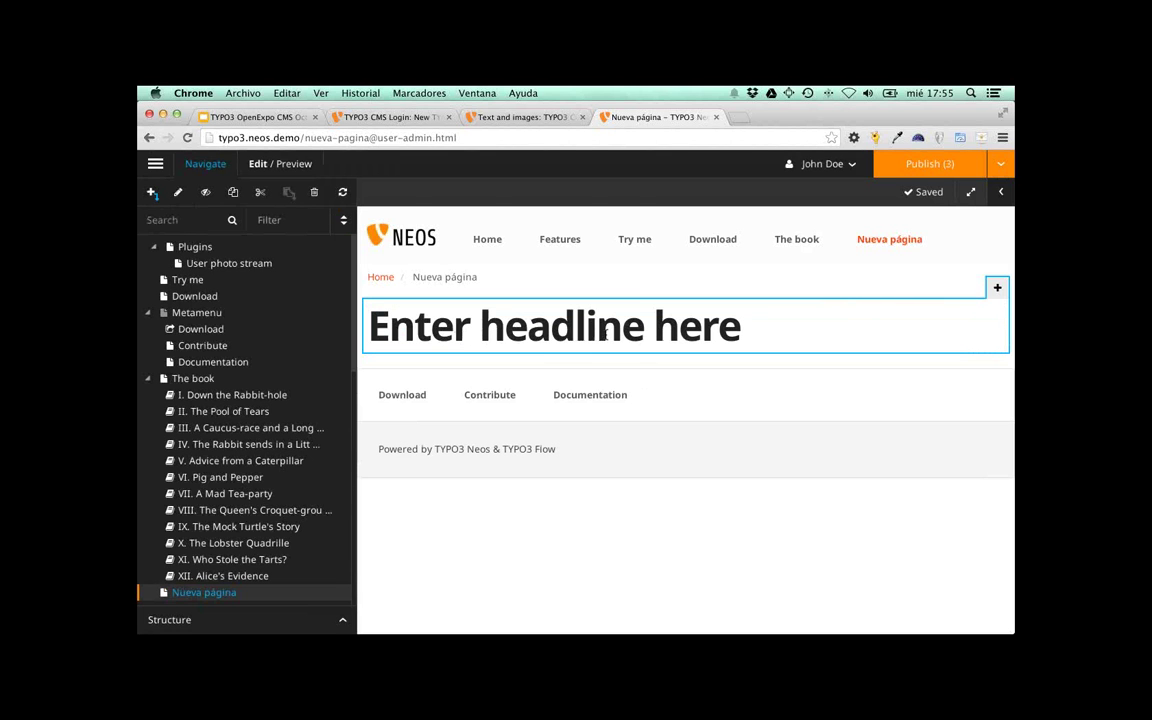
double_click(562, 330)
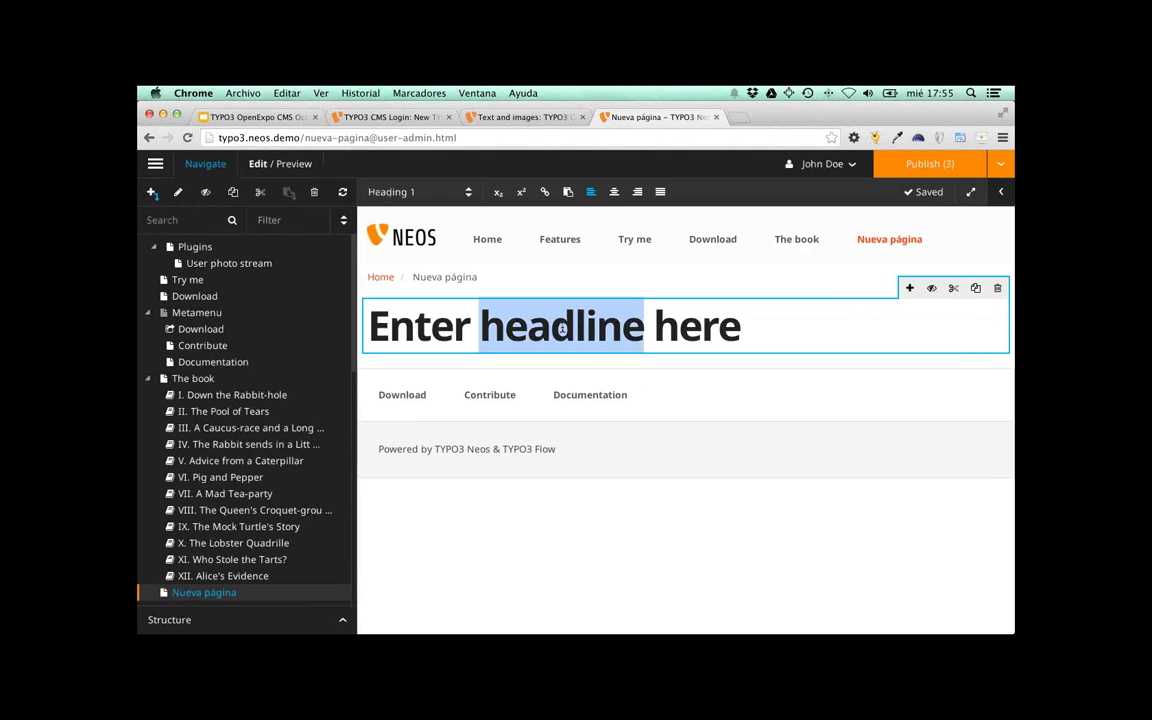
type("encabe")
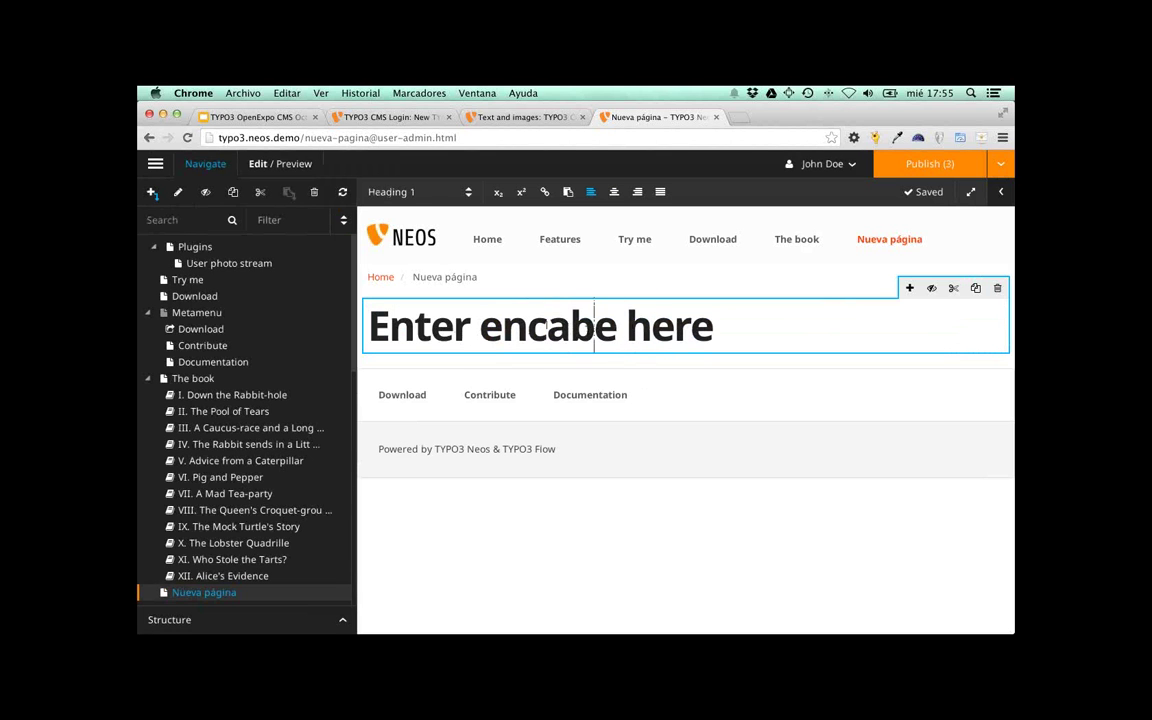
key("super+a")
type("Ho")
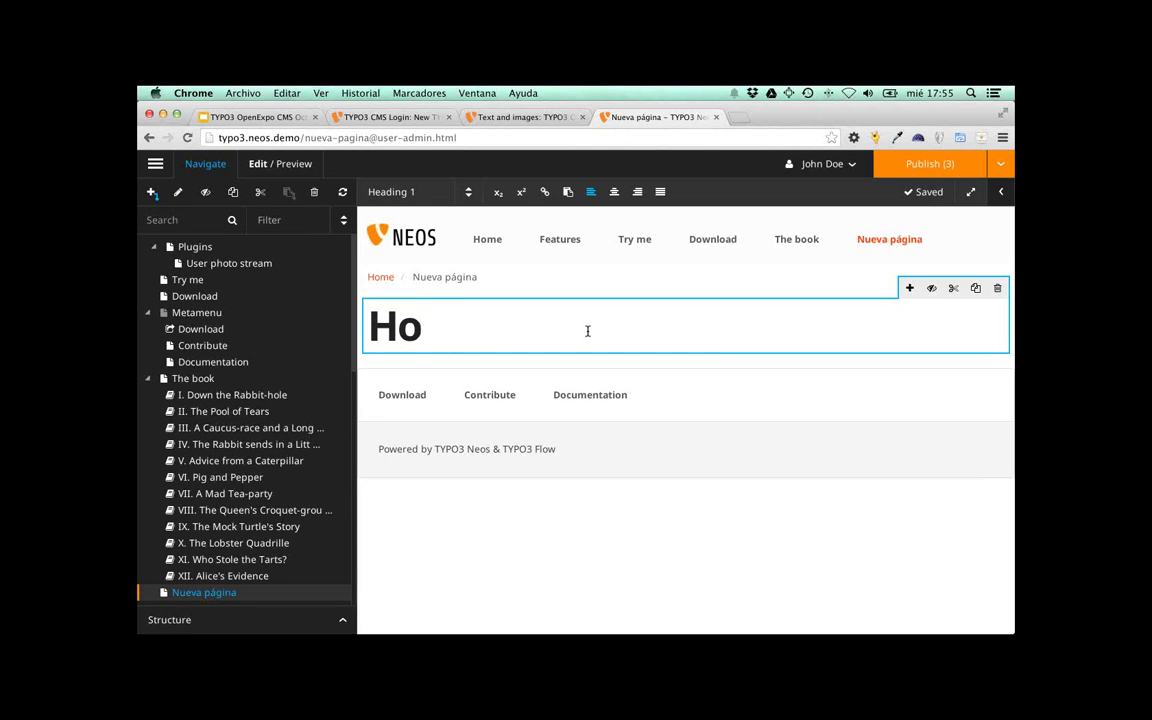
type("la!")
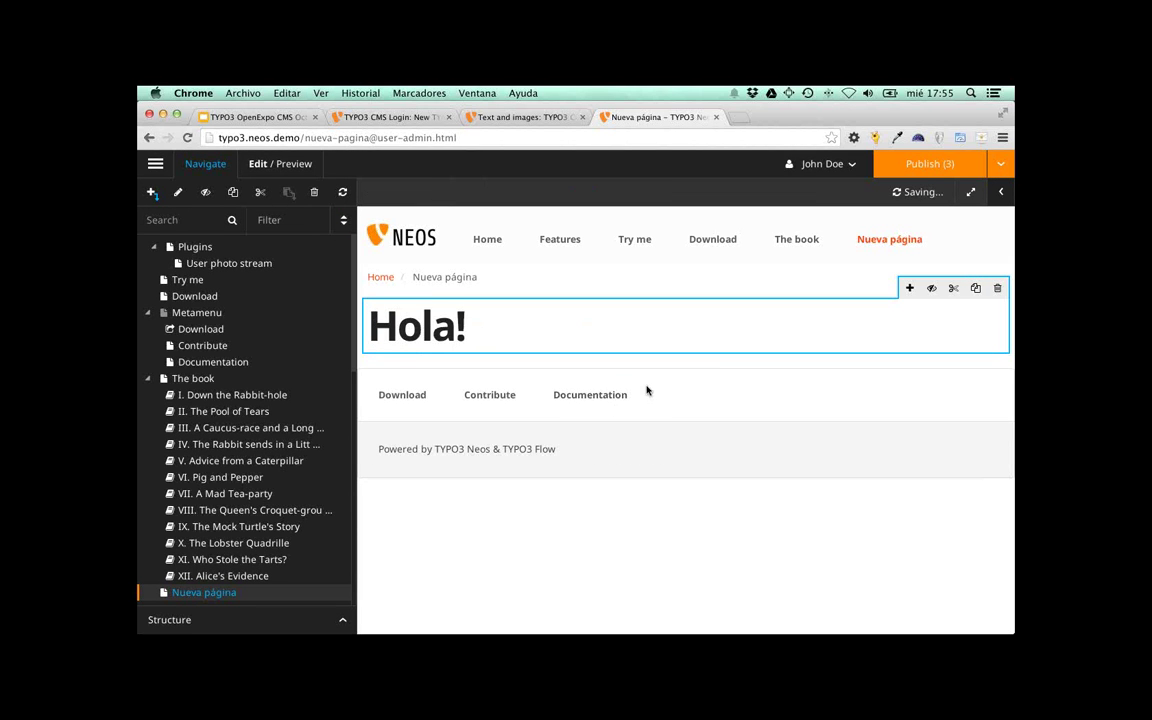
Add a Two column content element below 'Hola!' with a Text element in its left column
left_click(910, 289)
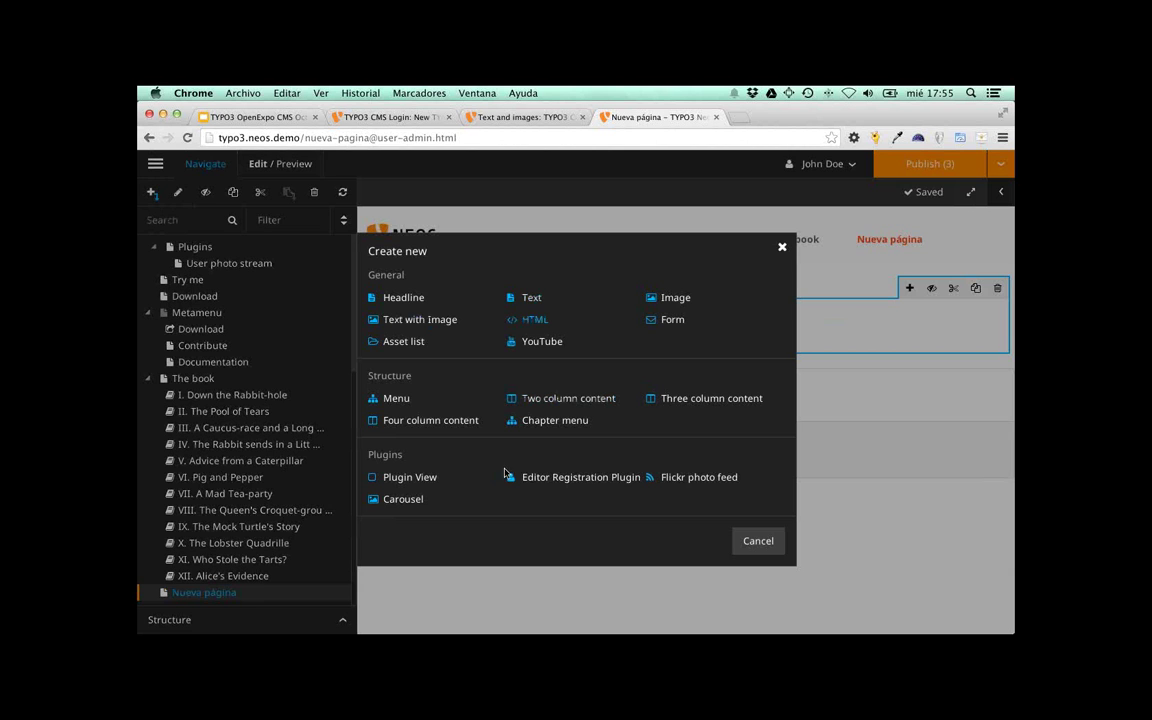
left_click(568, 398)
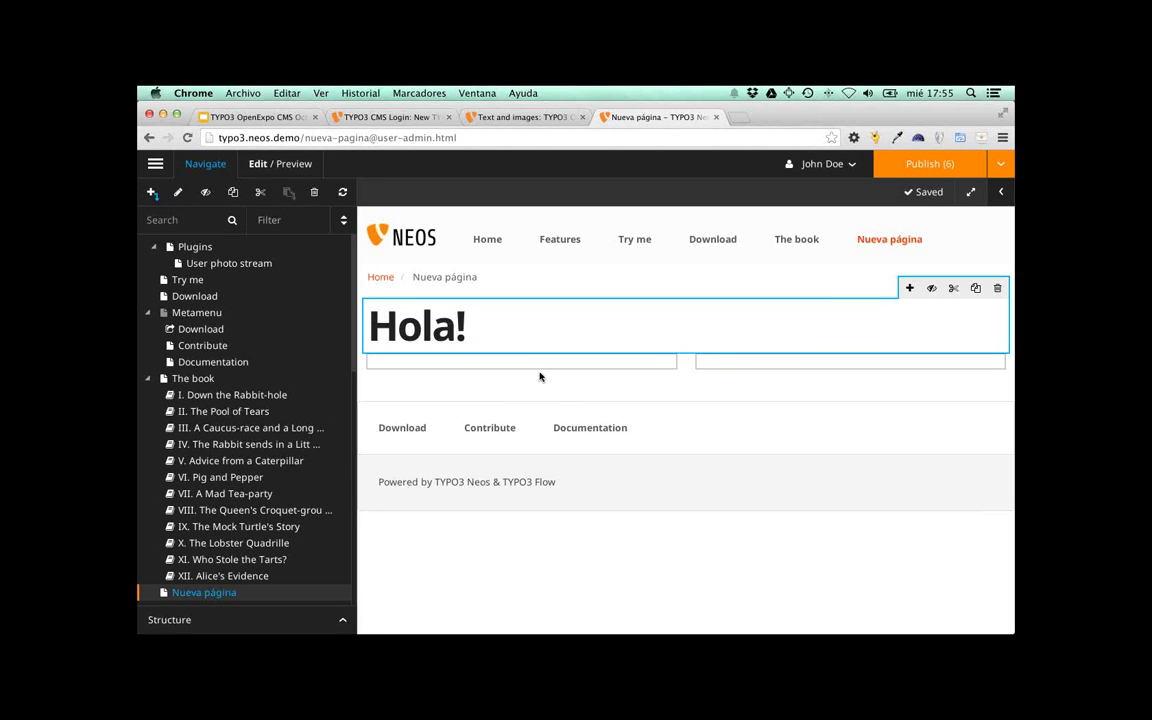
left_click(666, 342)
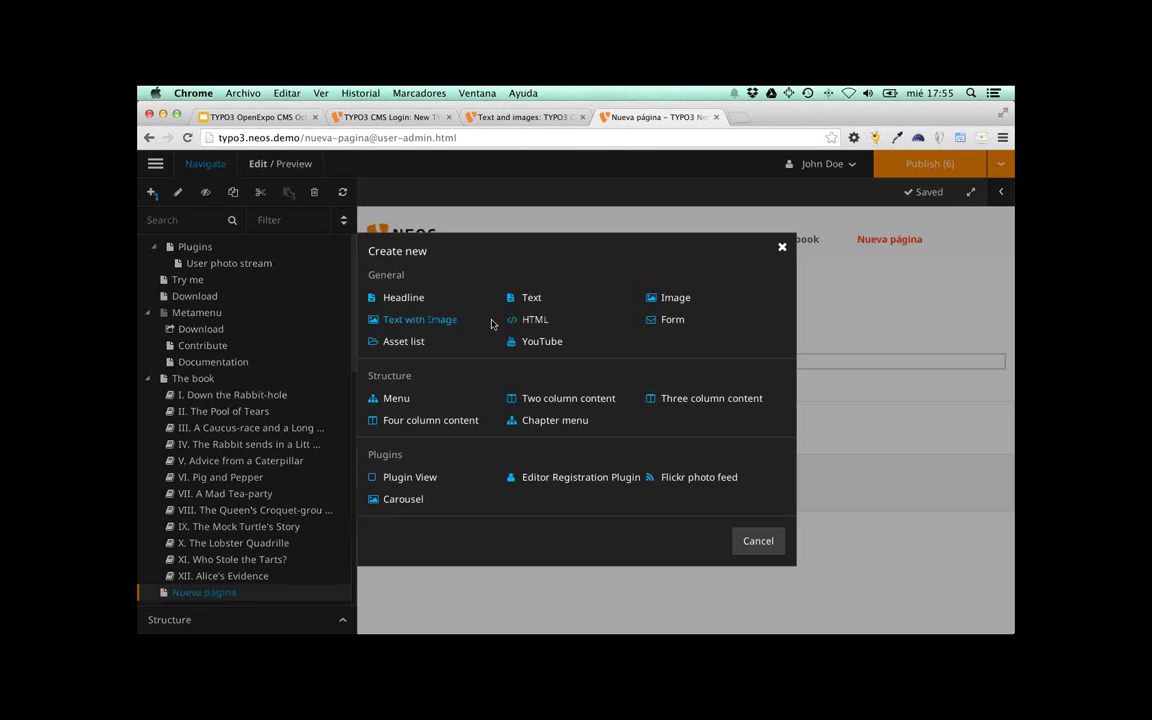
left_click(532, 298)
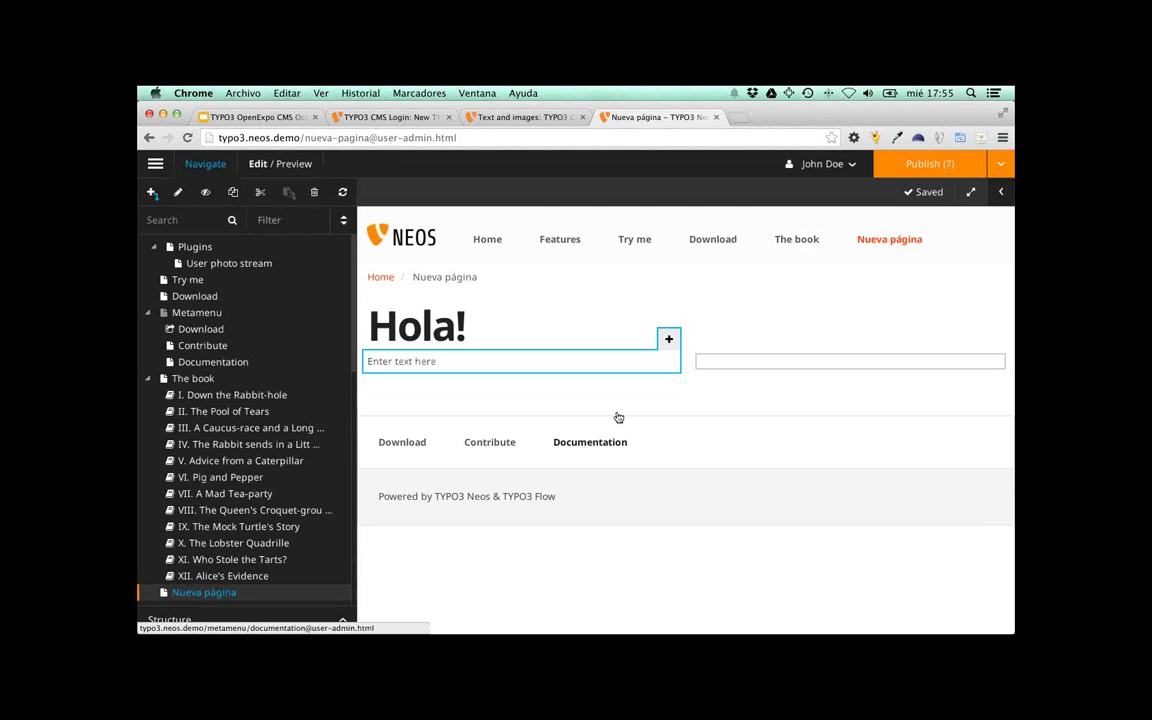
Type 'Este es el texto que estoy editando' into the left-column text, fixing the 'esdtoy' typo
left_click(488, 360)
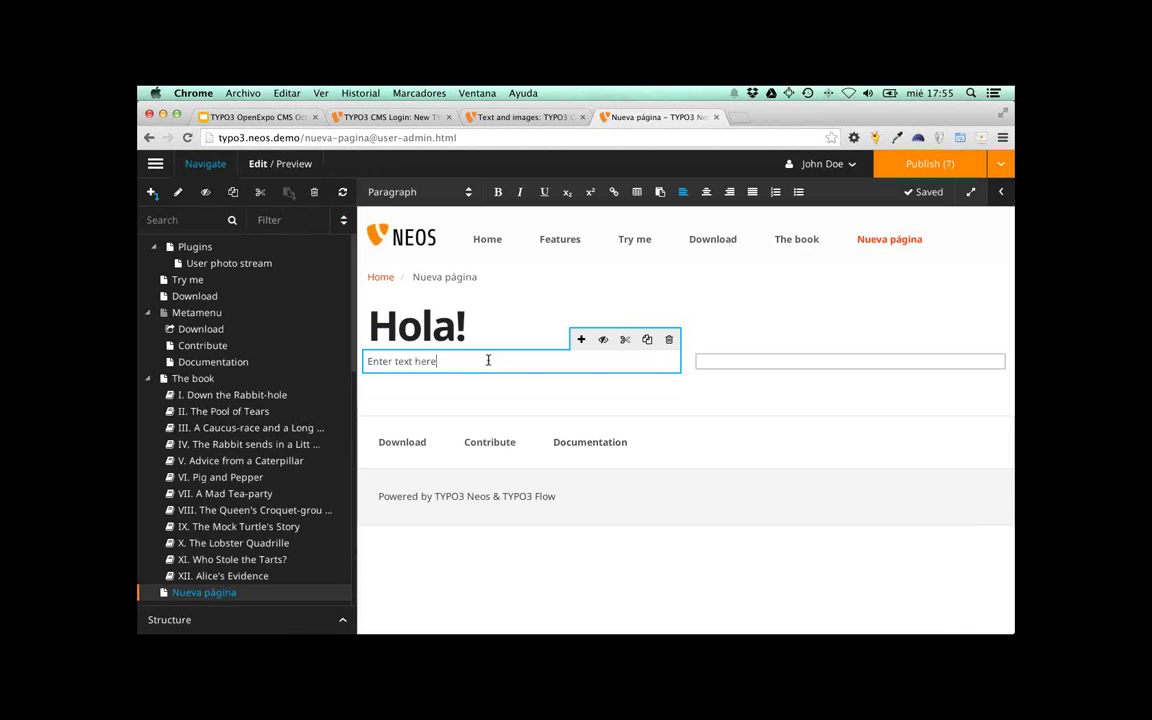
type("Este es el texto que e")
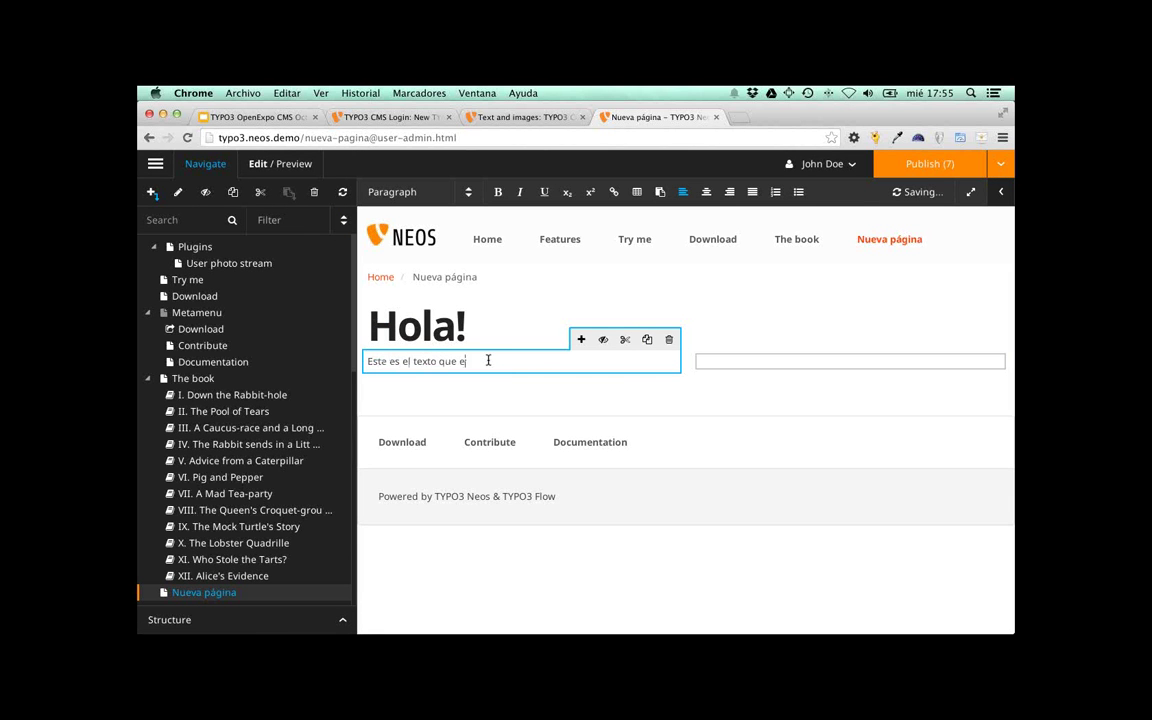
type("sdtoy editando")
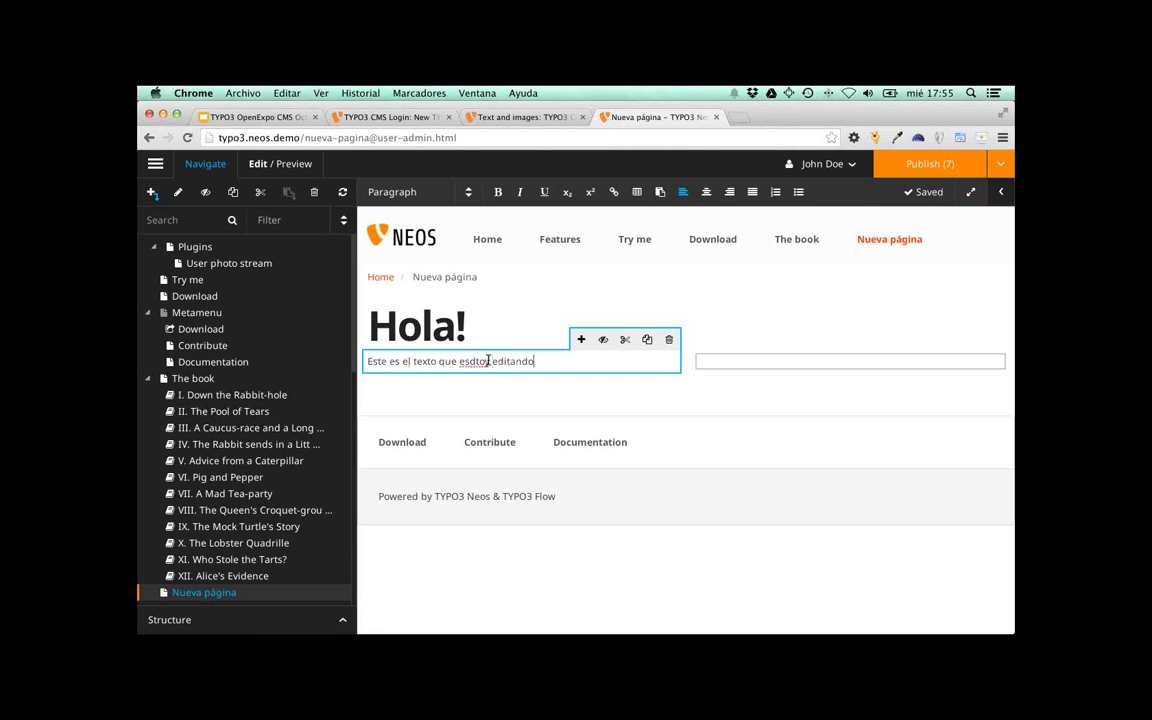
left_click(474, 362)
key("BackSpace")
left_click(743, 358)
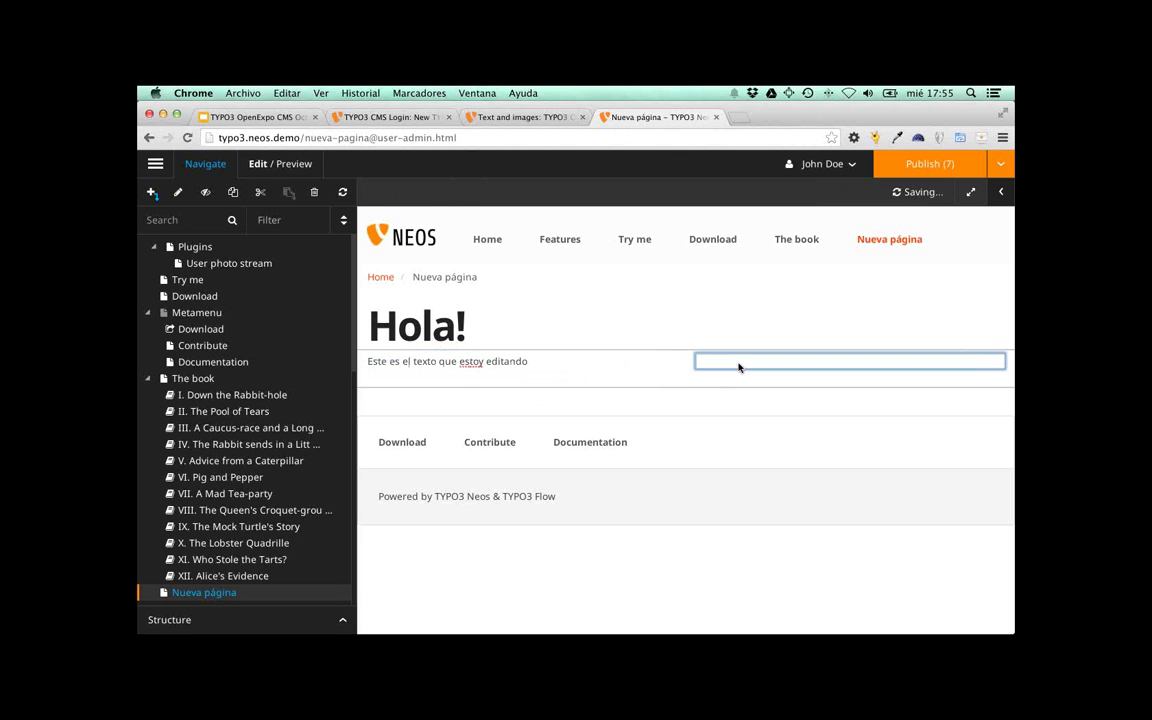
Insert an Image element in the right column and open the media library from the Inspector
left_click(997, 338)
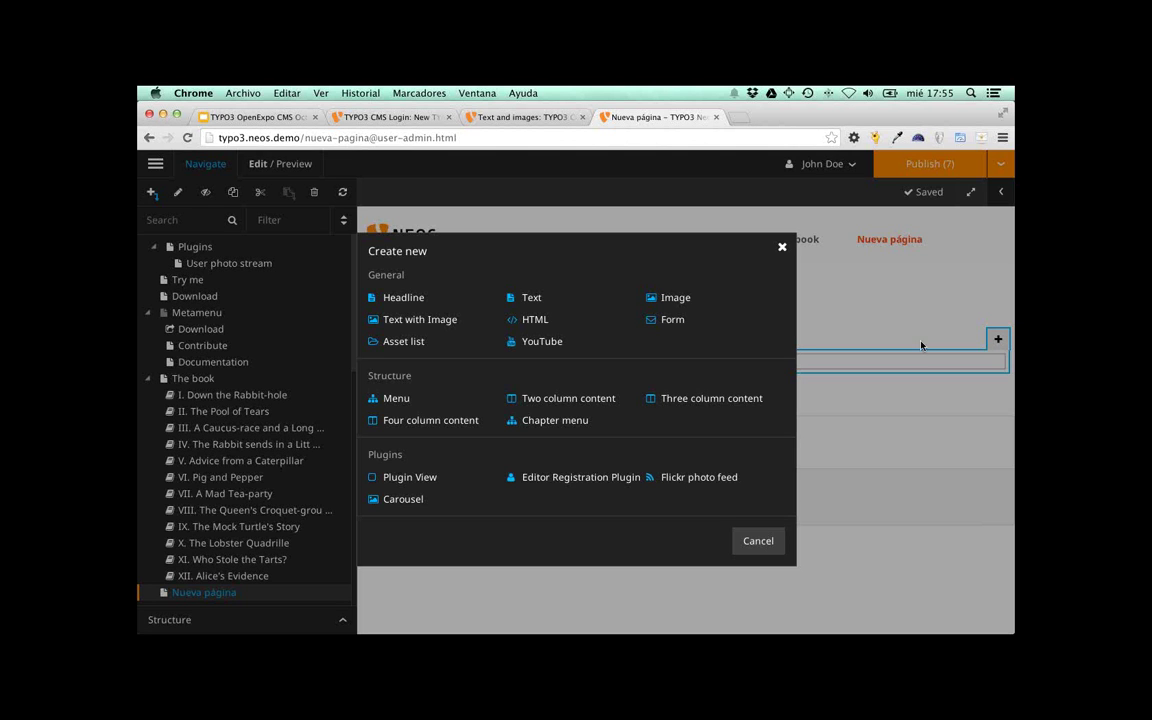
left_click(675, 298)
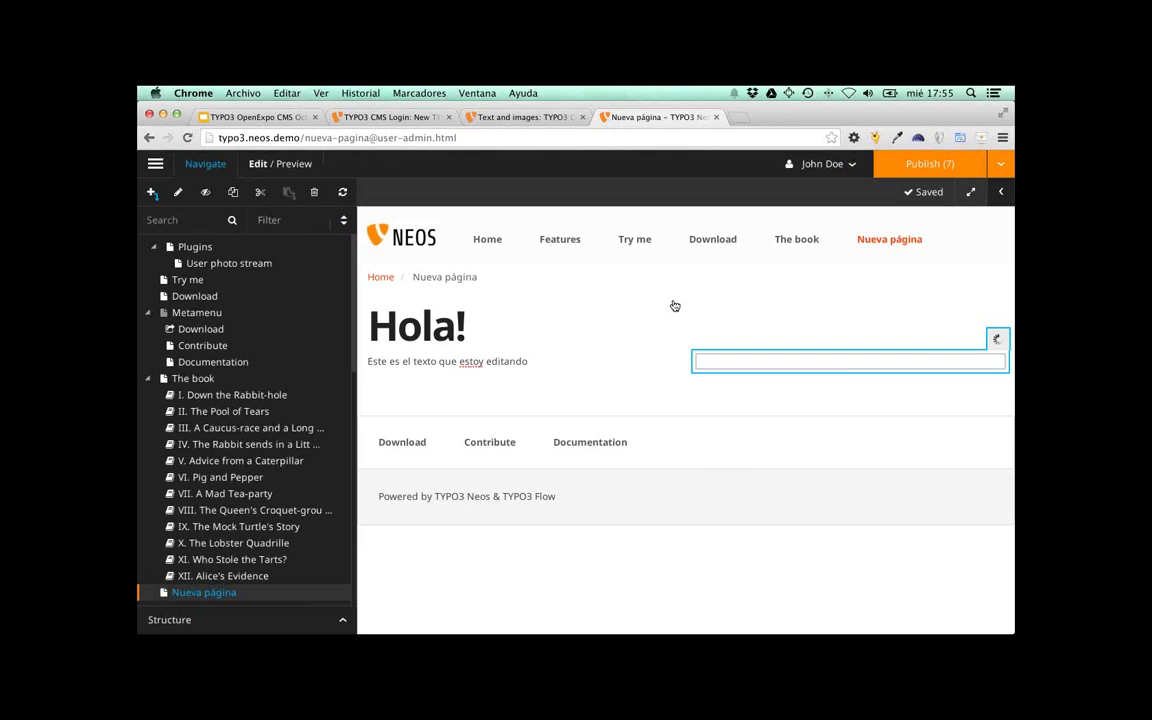
left_click(999, 193)
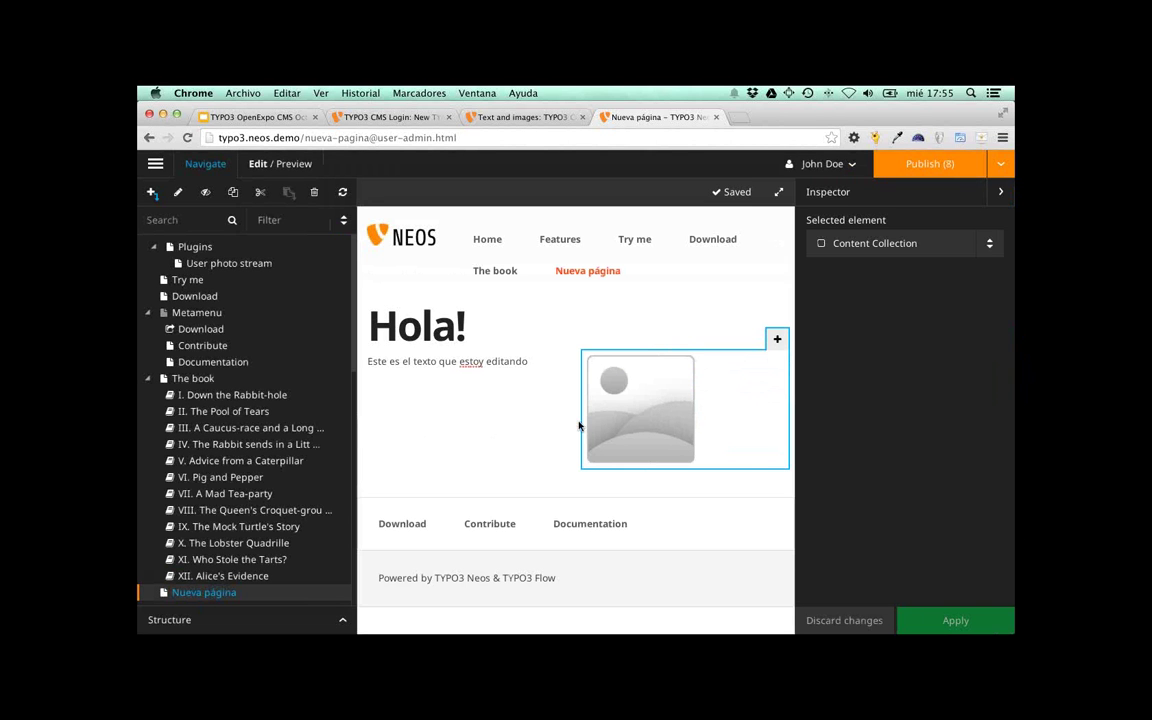
left_click(650, 405)
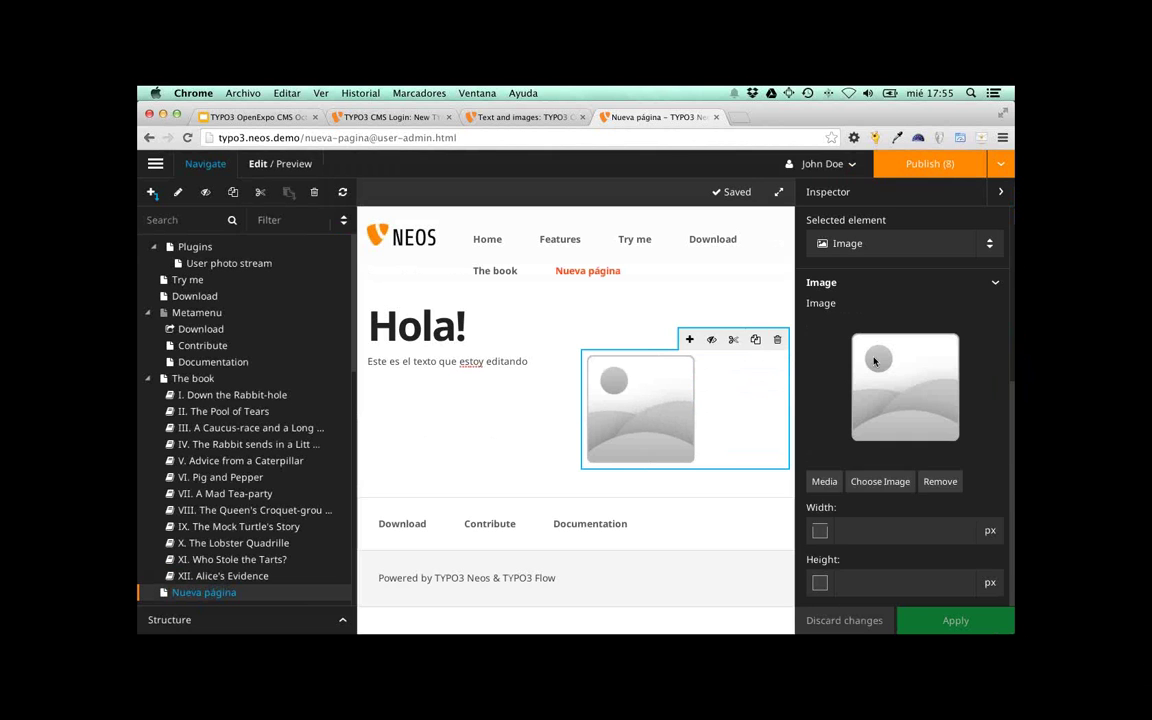
left_click(824, 481)
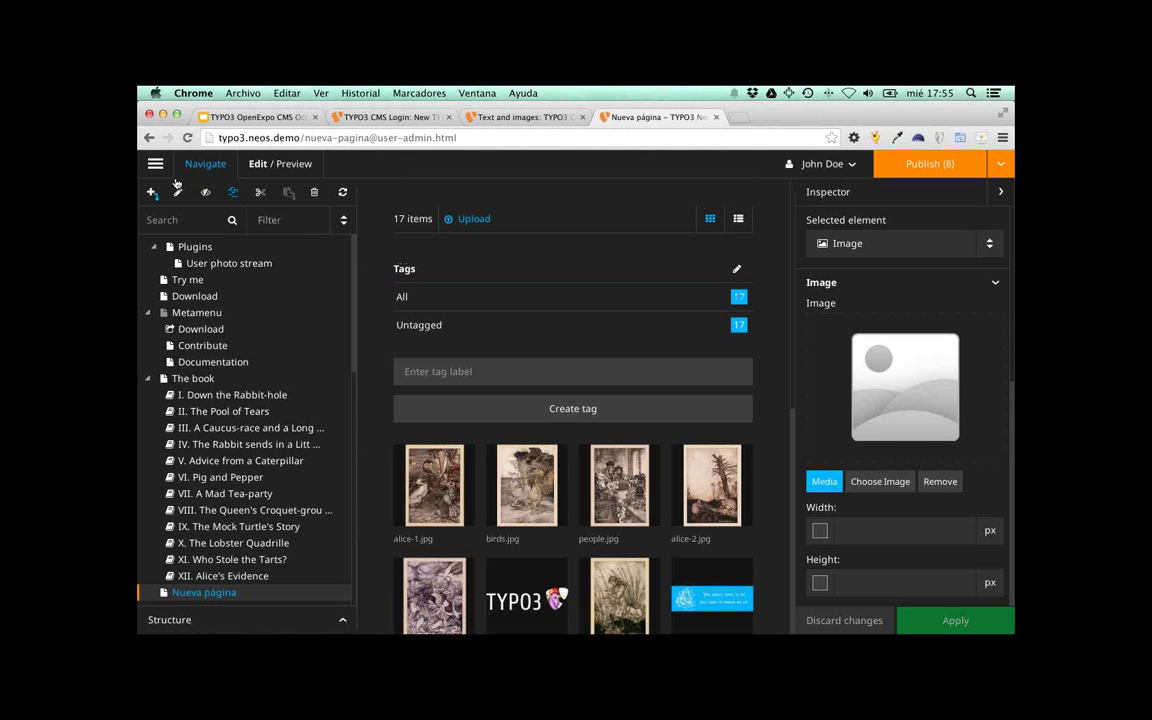
Choose typo3-logo-cornify-small.png and crop it to just the unicorn at 340 × 335 px
scroll(700, 506, "down", 3)
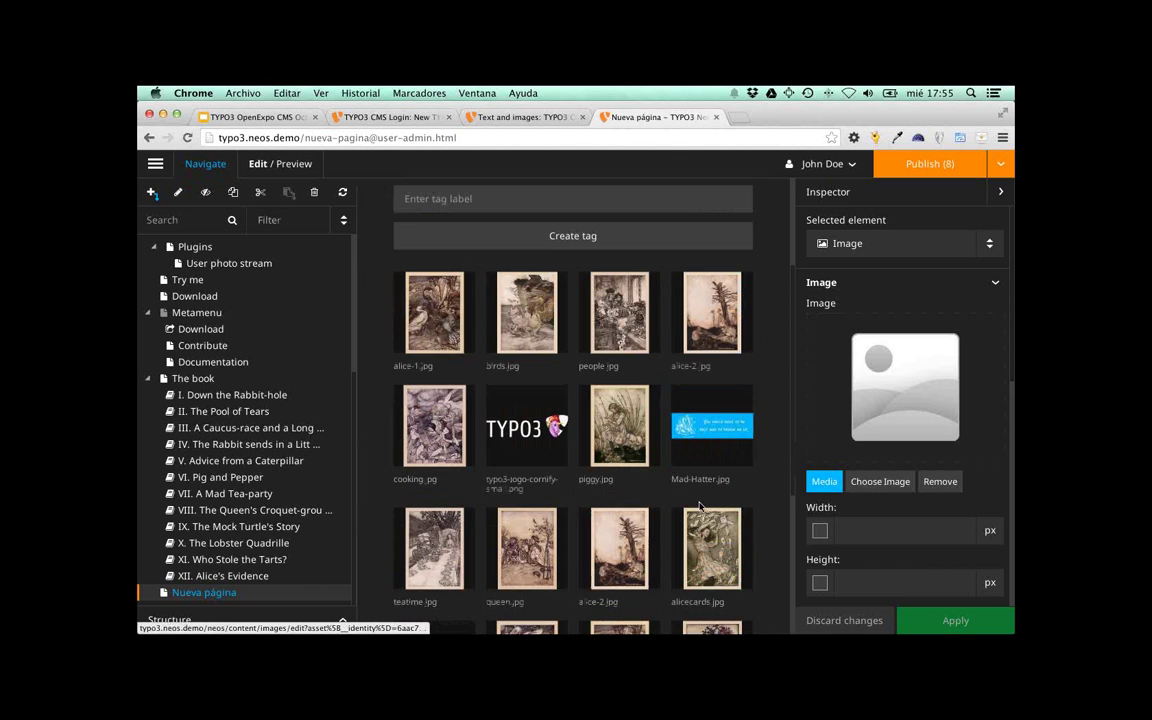
scroll(540, 413, "down", 1)
left_click(540, 413)
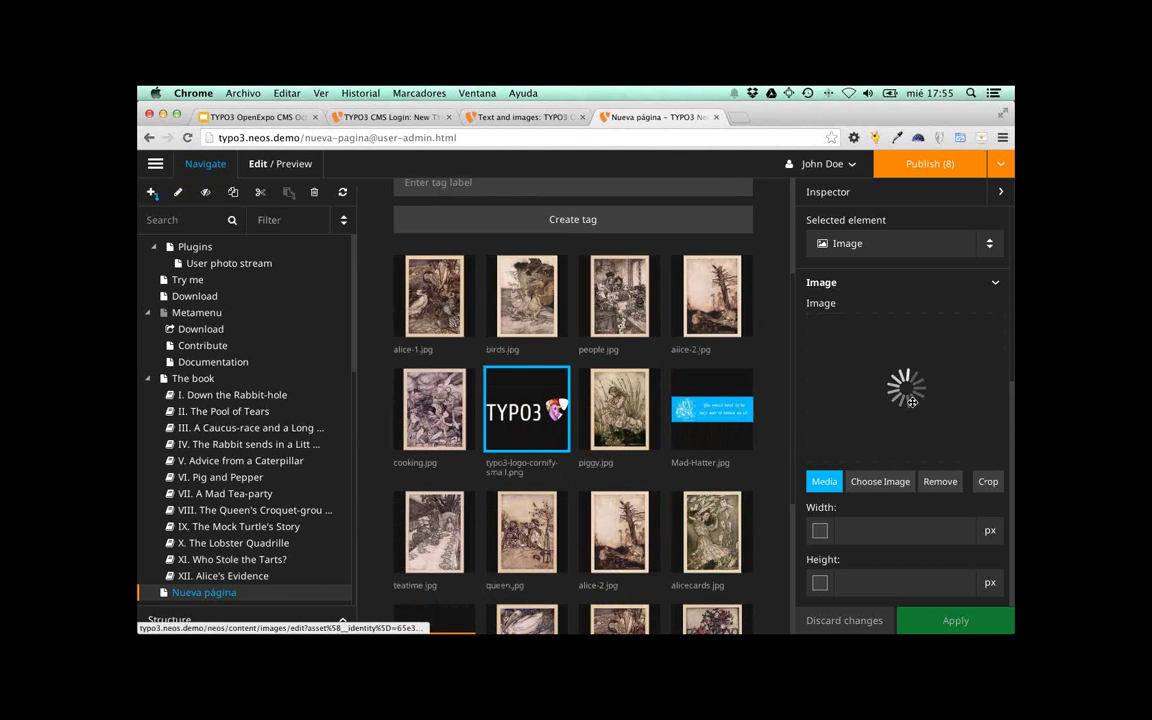
left_click(988, 481)
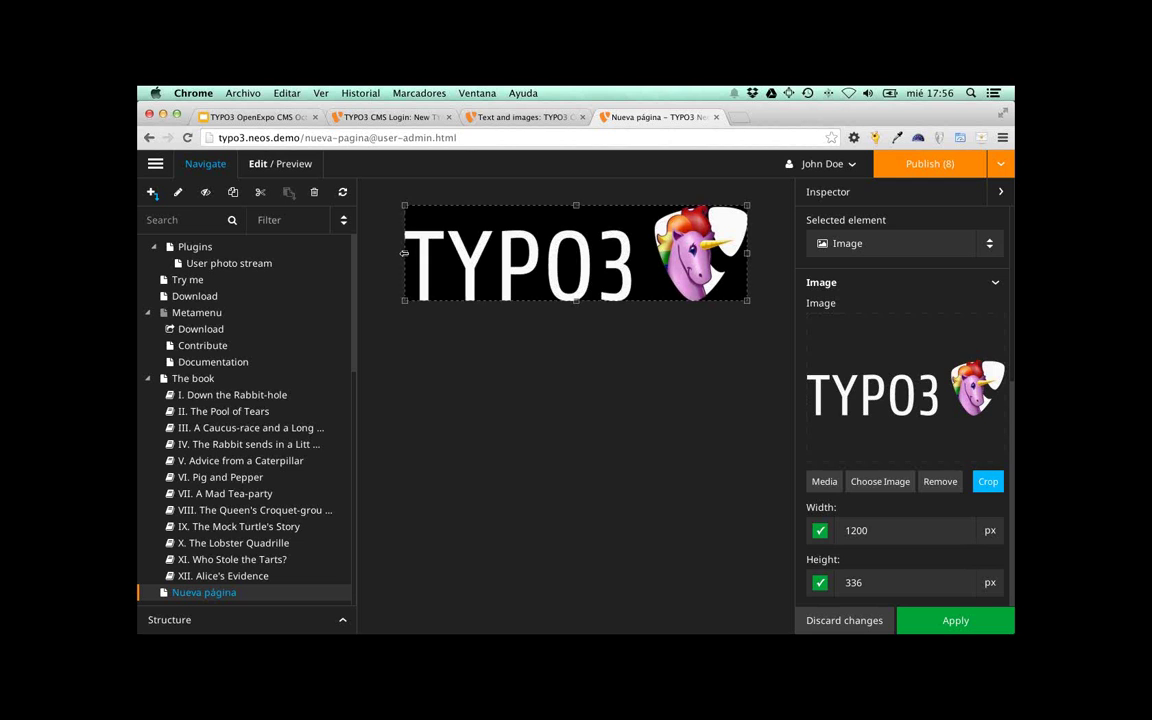
left_click_drag(367, 232, 651, 250)
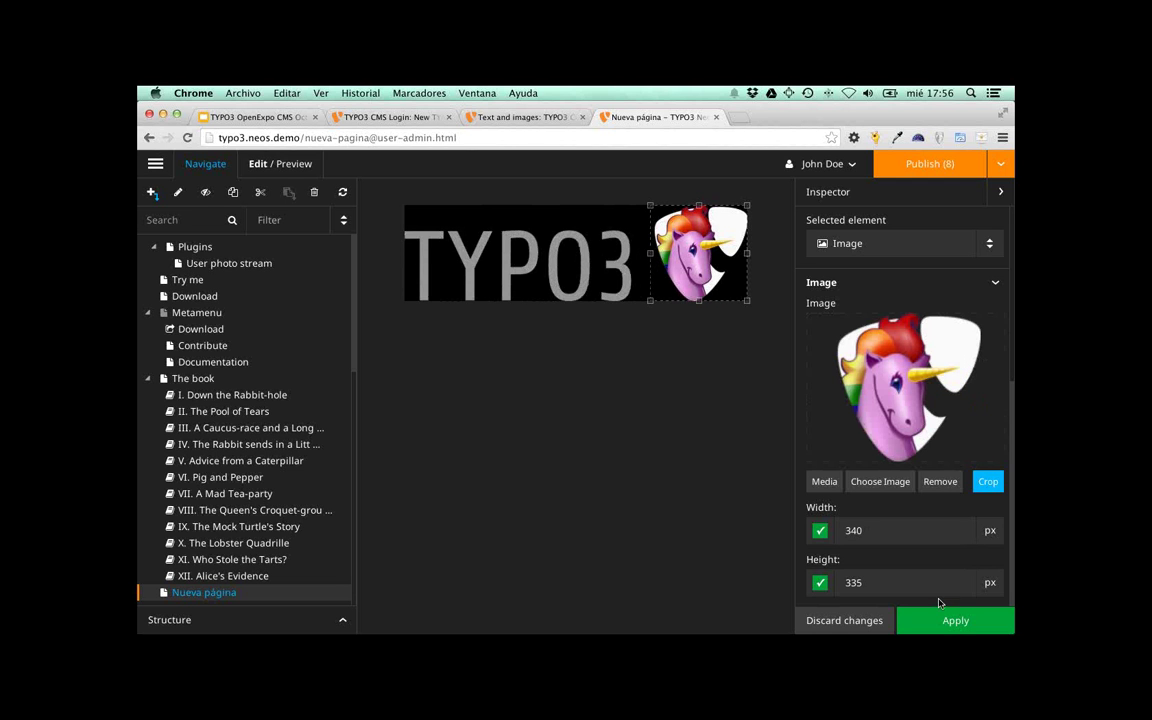
left_click(987, 483)
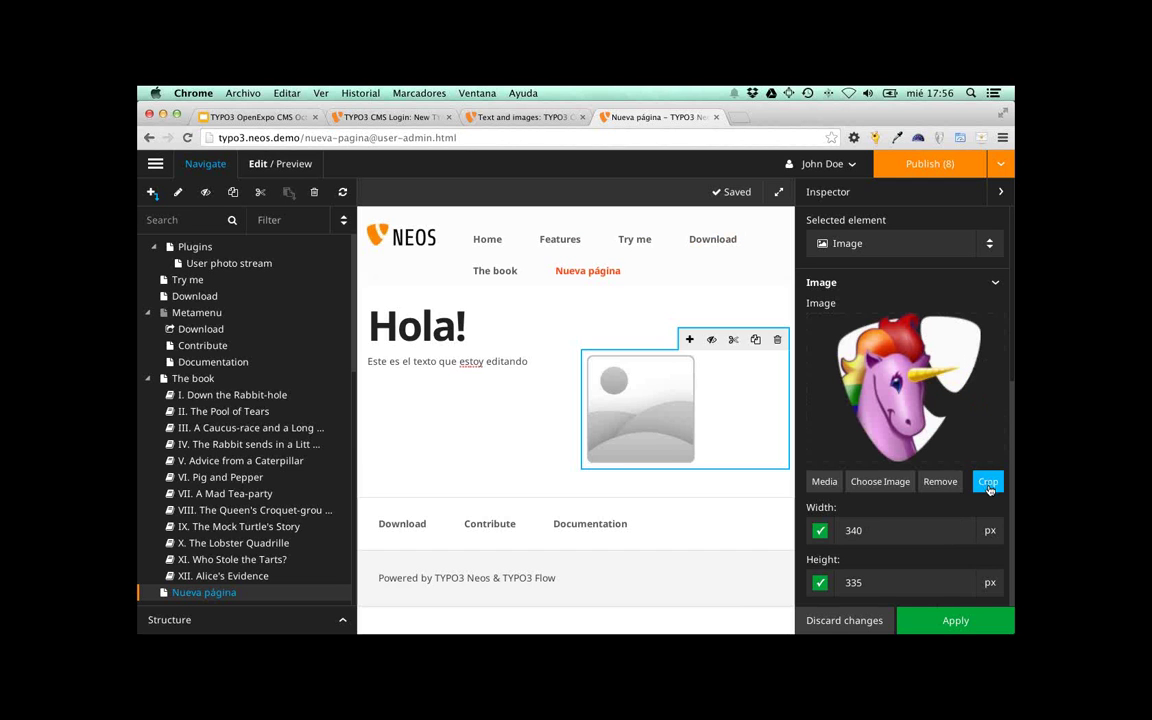
Apply the cropped image and publish all 8 changes to Nueva página, ending in full-screen preview
left_click(955, 621)
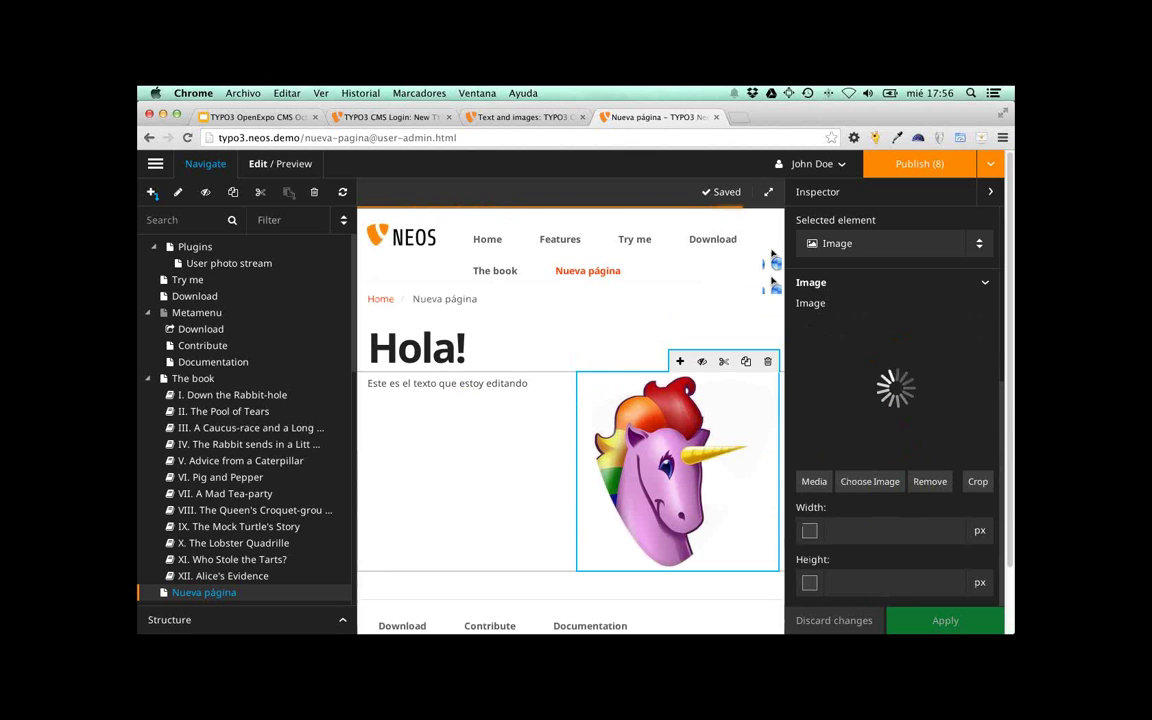
left_click(768, 193)
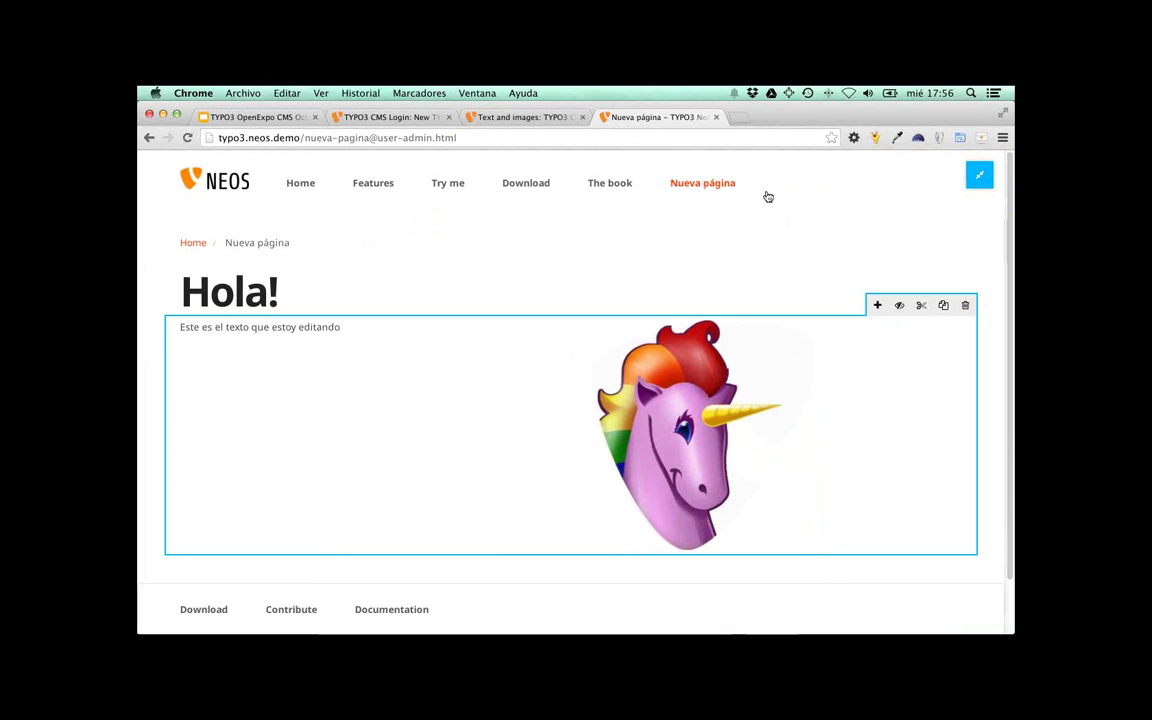
left_click(982, 175)
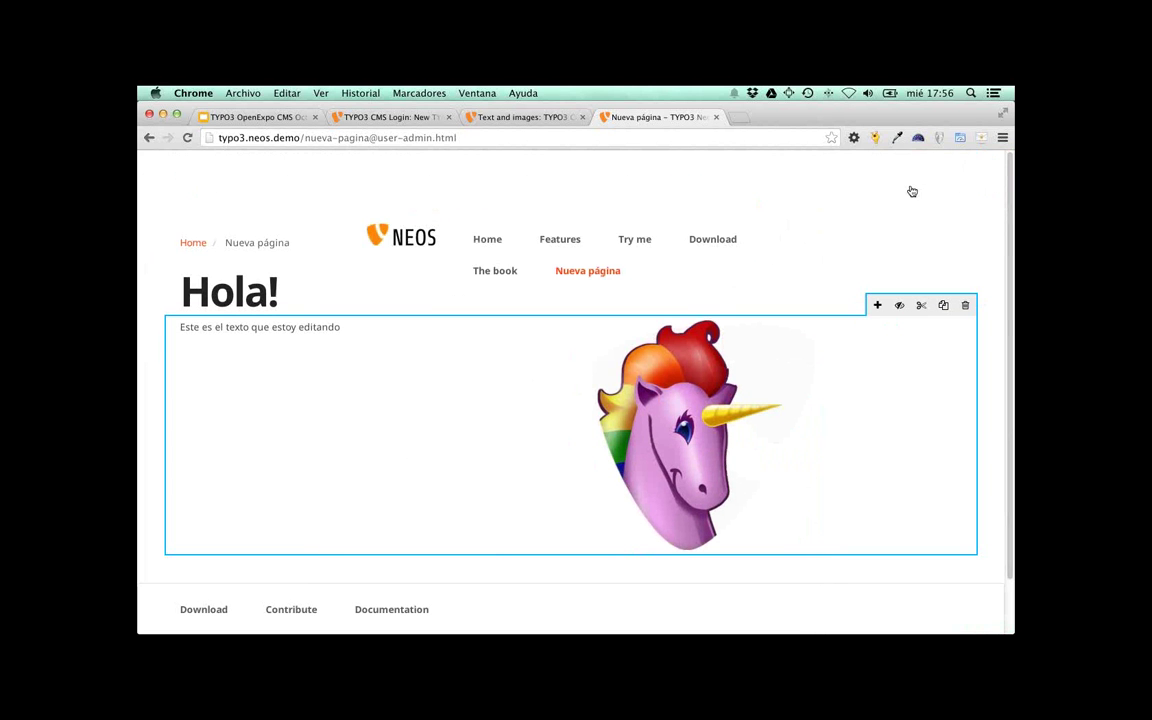
left_click(938, 168)
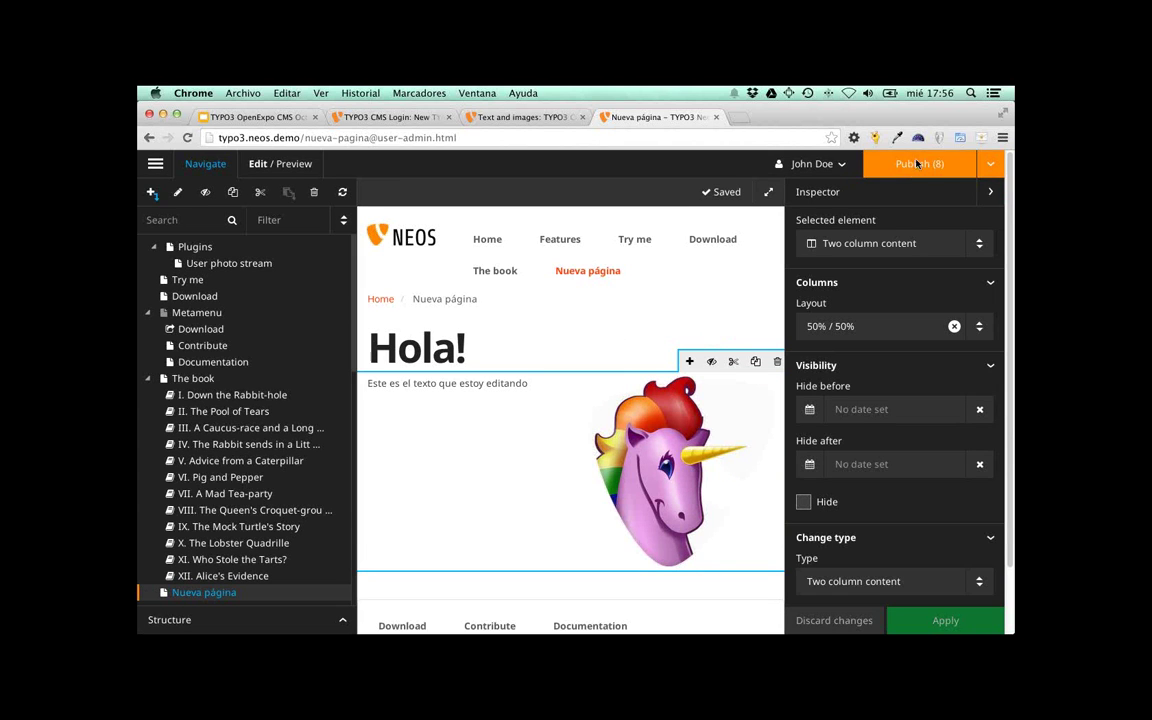
left_click(767, 195)
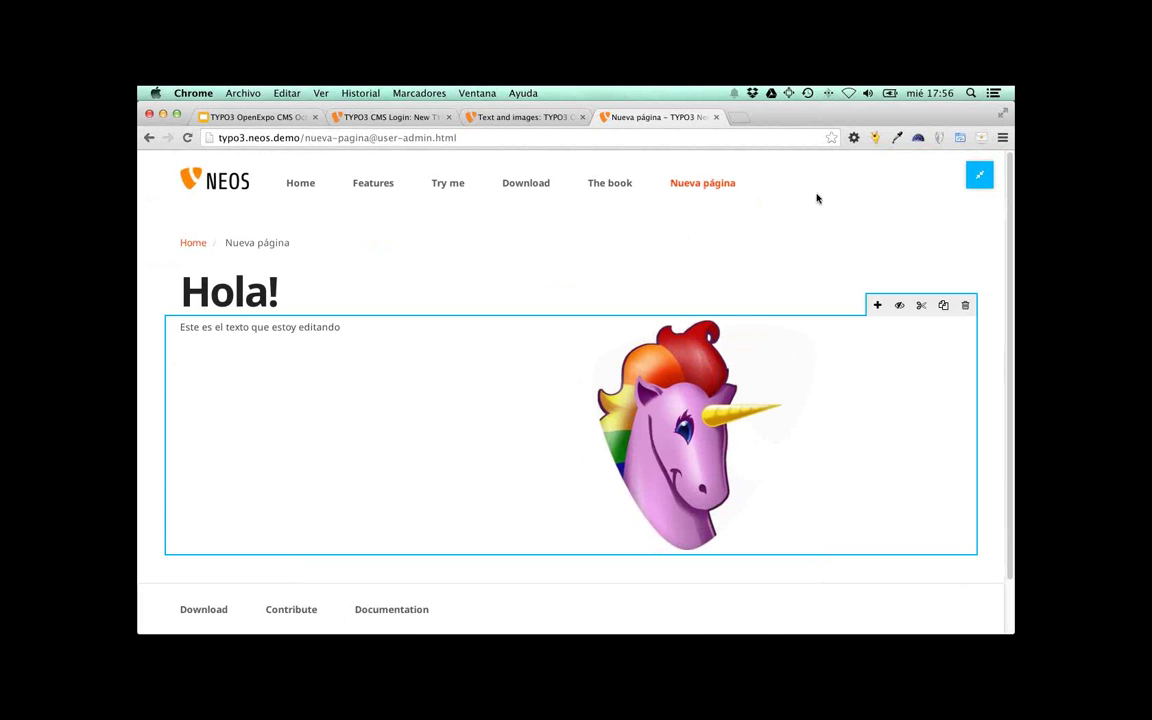
Advance the Google Slides deck from Demo time! past ¿Preguntas? to the thank-you slide 21
left_click(286, 117)
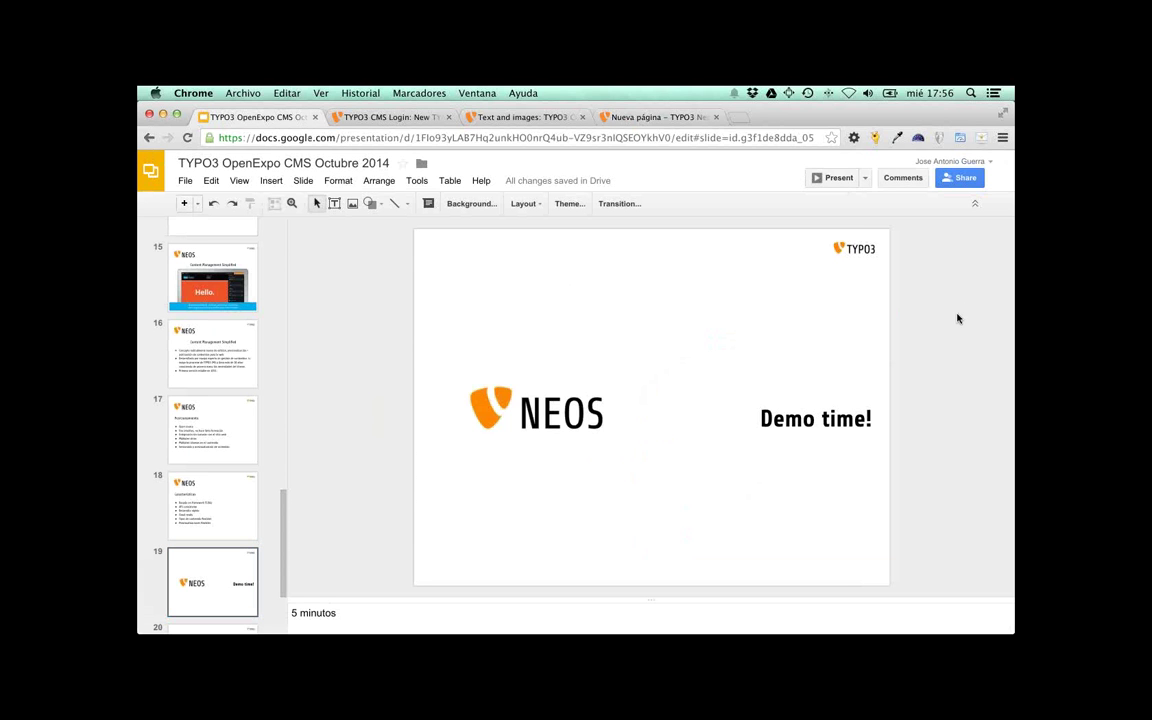
key("Down")
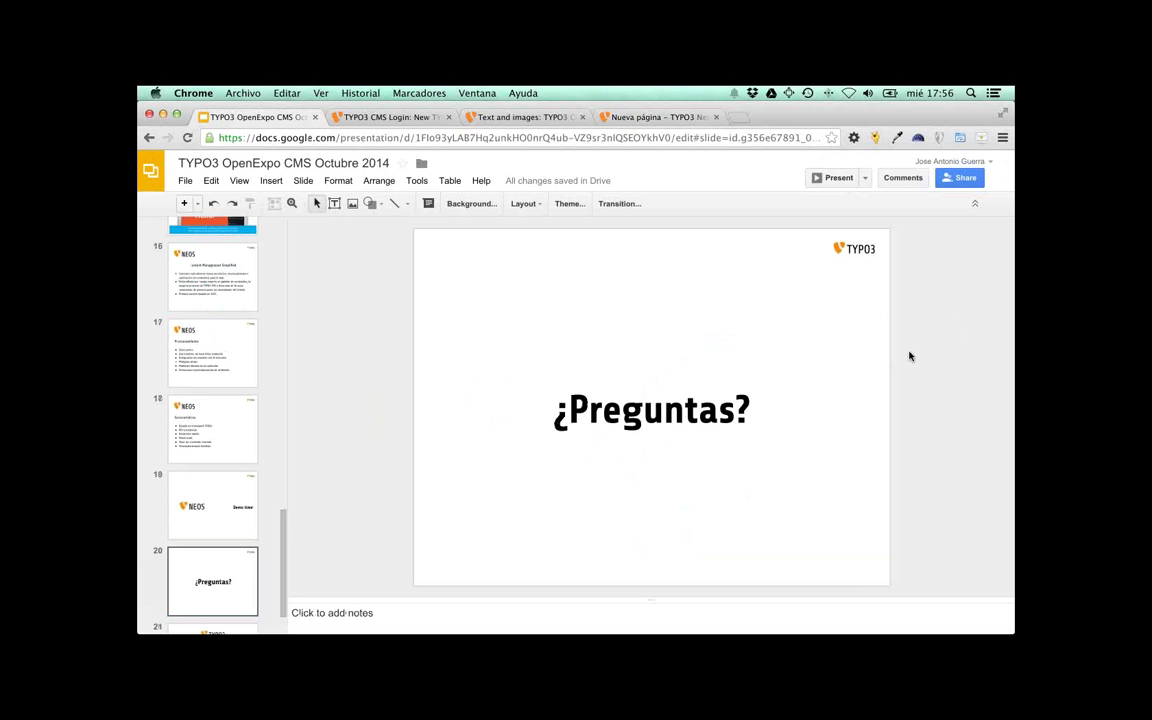
key("Down")
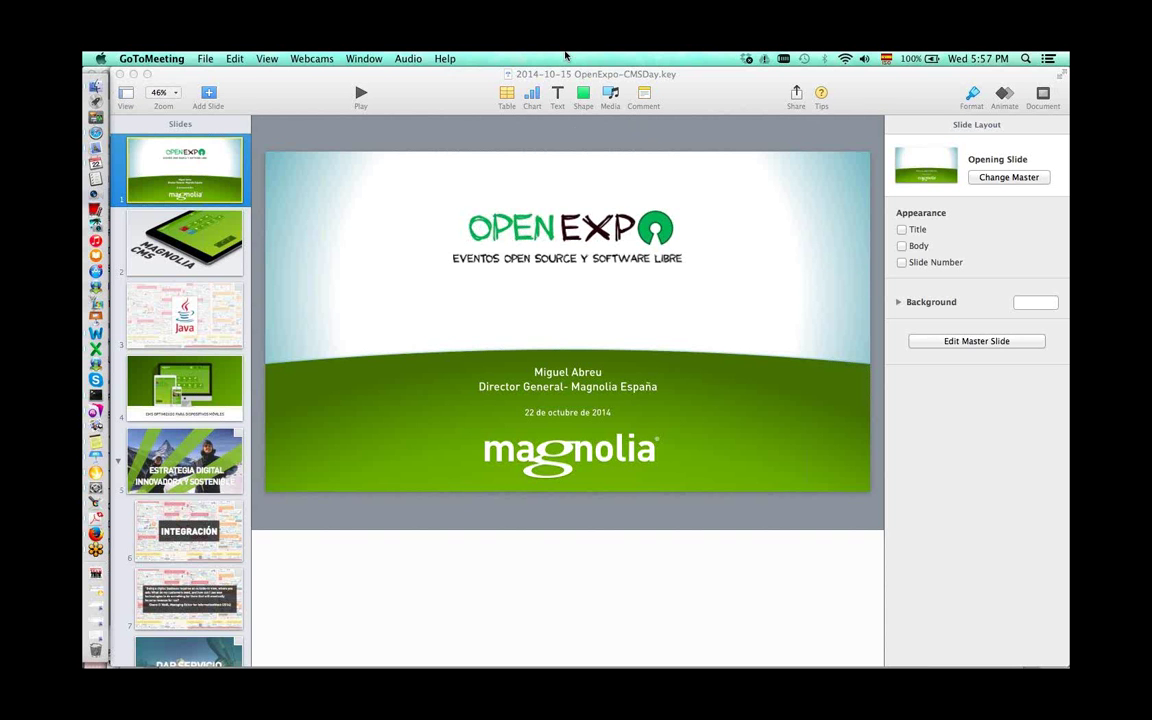
Switch to Keynote and play the OpenExpo presentation full-screen
key("super+Tab")
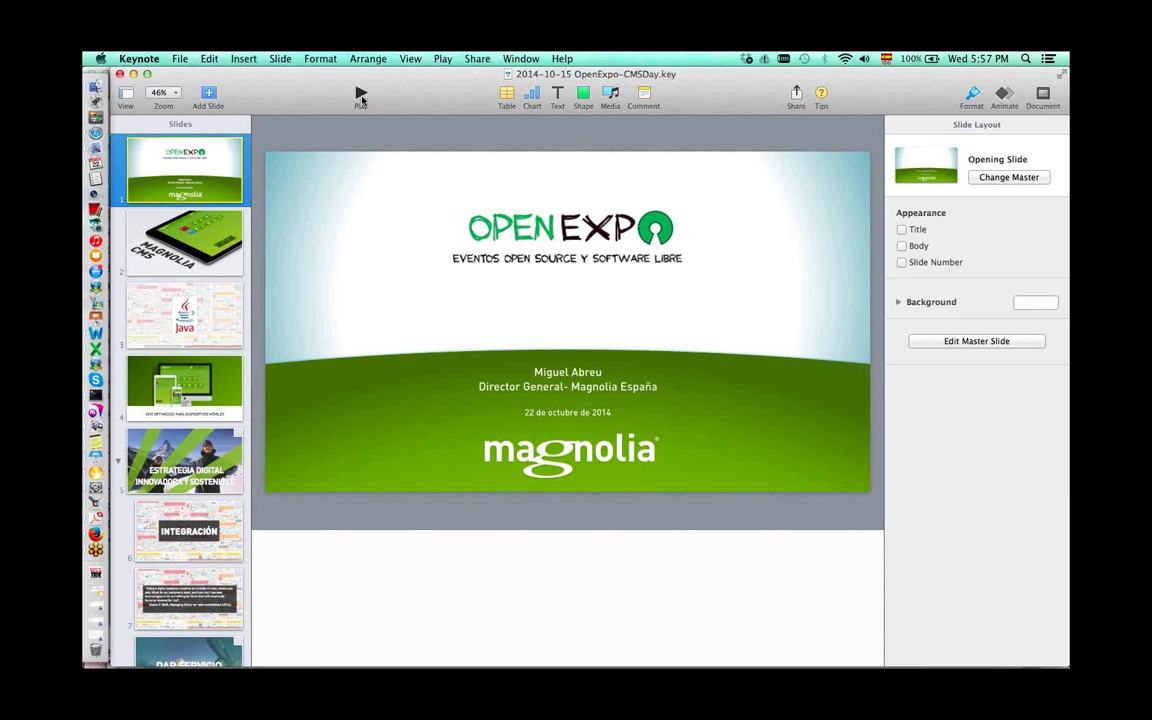
left_click(361, 94)
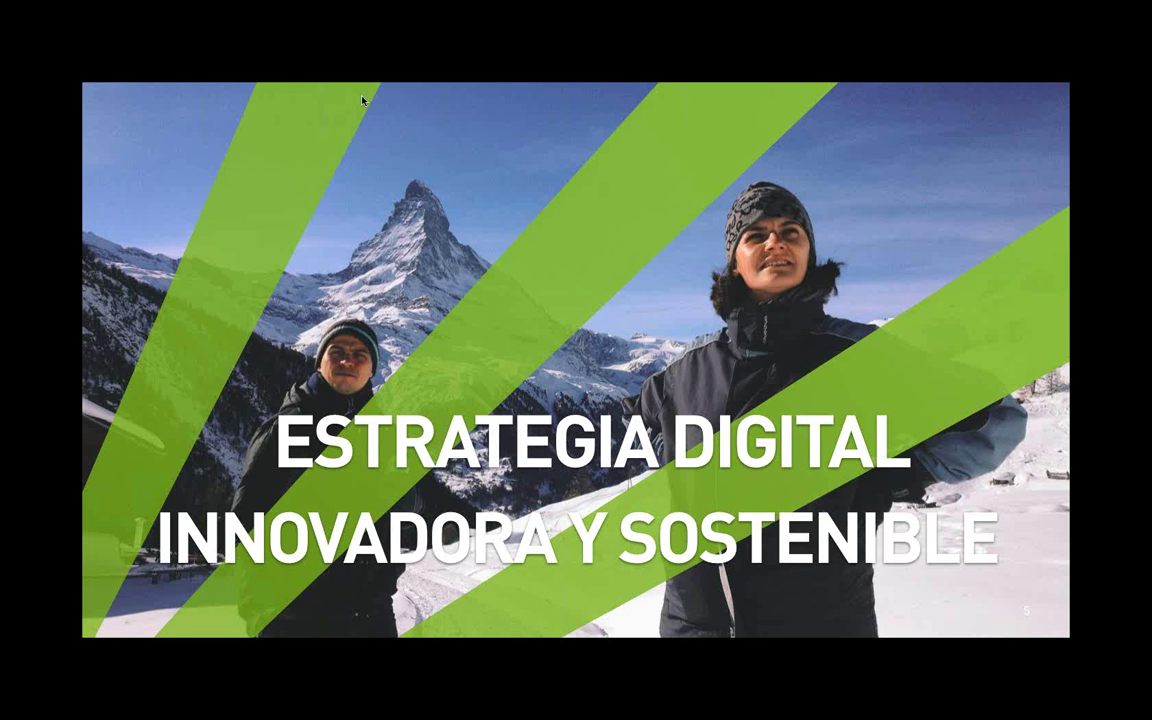
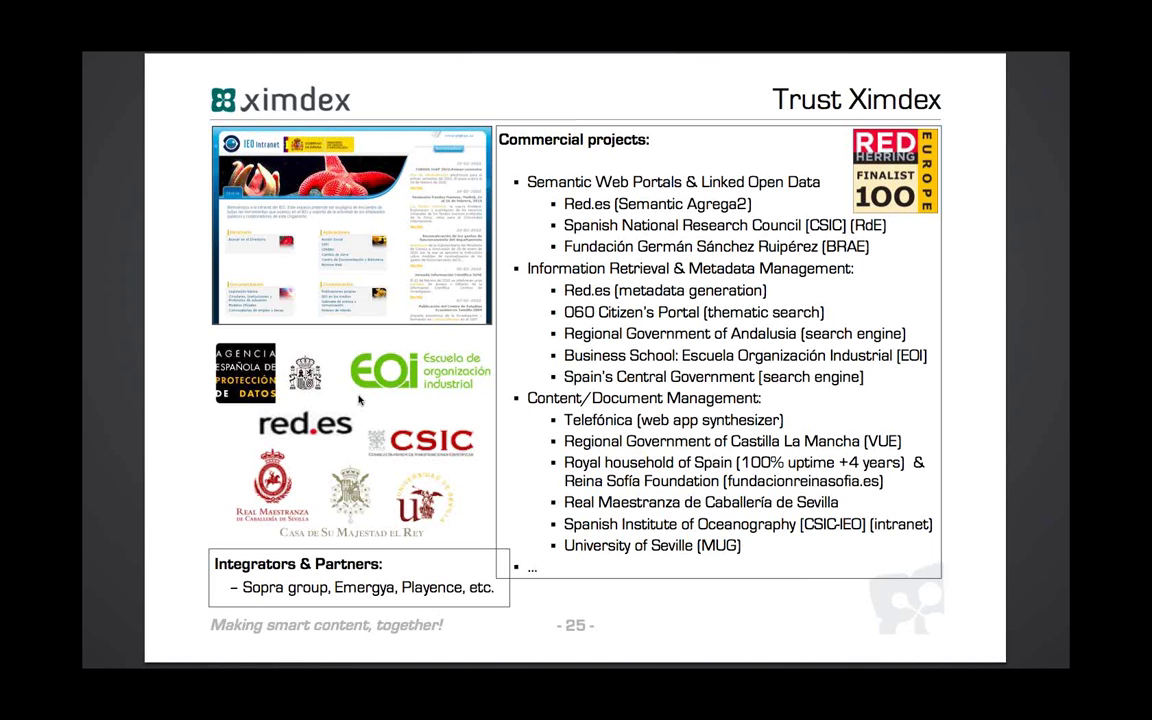
Advance to the closing Contact us slide, leave full screen and close the presentation
key("Right")
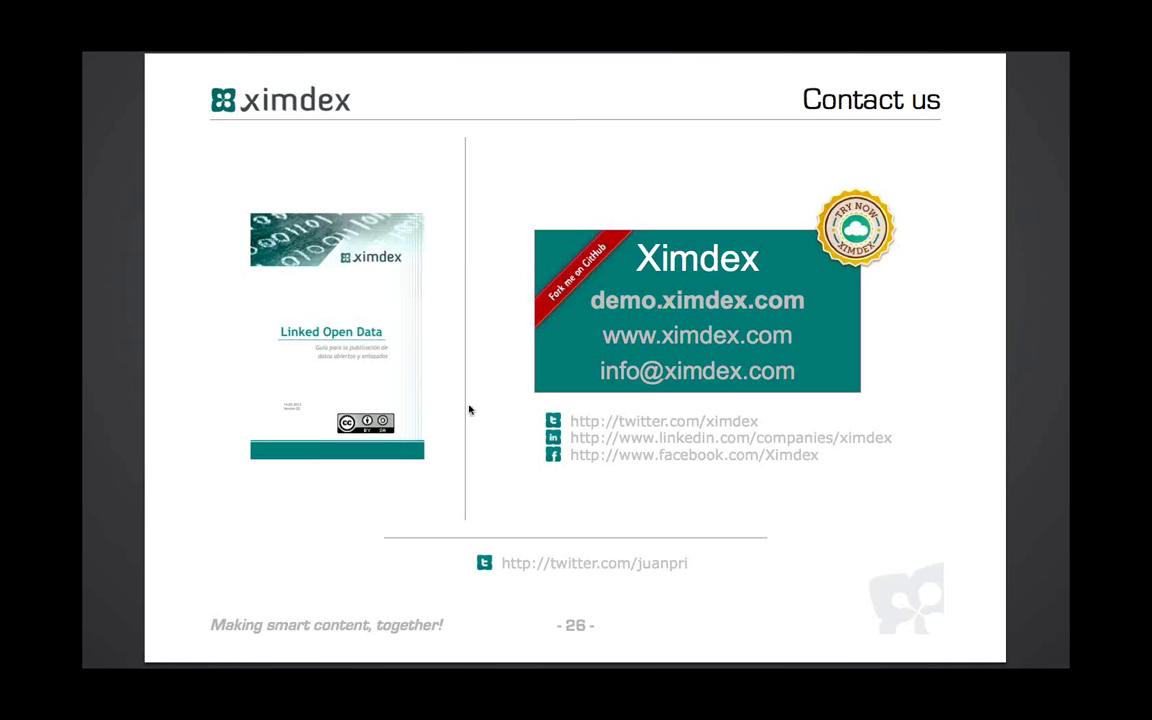
key("Escape")
key("super+h")
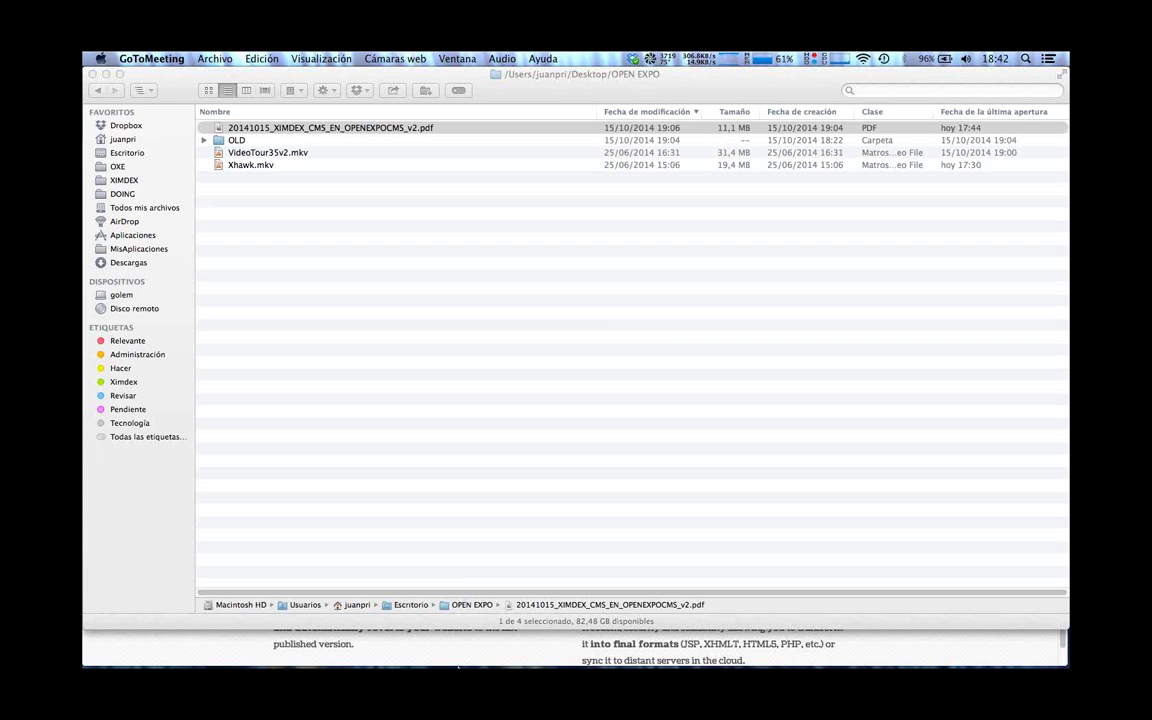
Launch Safari from the Dock to reach the Ximdex playground at demo.ximdex.com
mouse_move(300, 666)
mouse_move(380, 662)
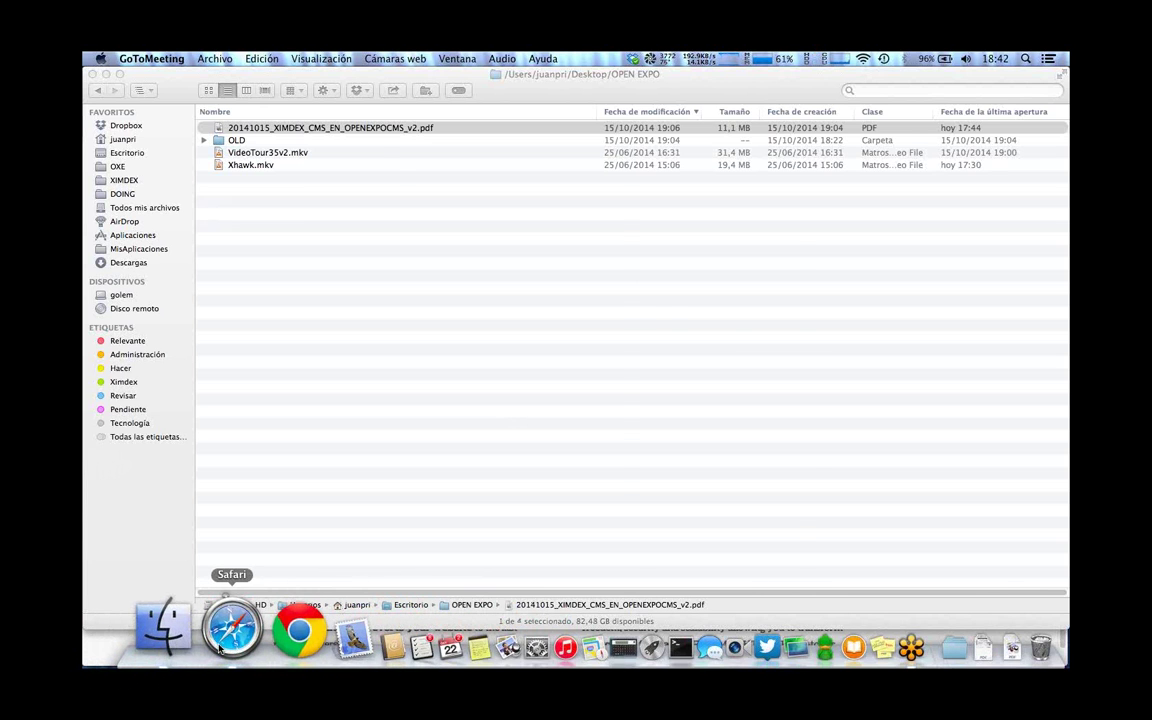
left_click(222, 646)
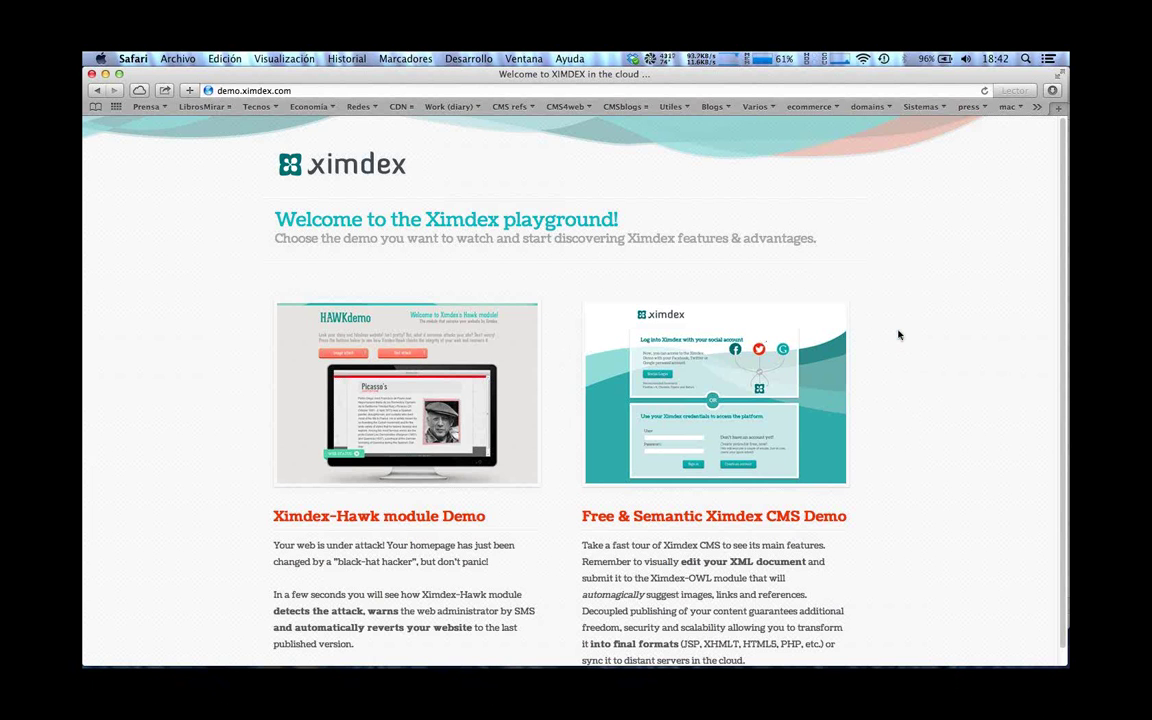
In the Hawk demo, run the image attack on the Picasso portrait and restore the site
left_click(397, 378)
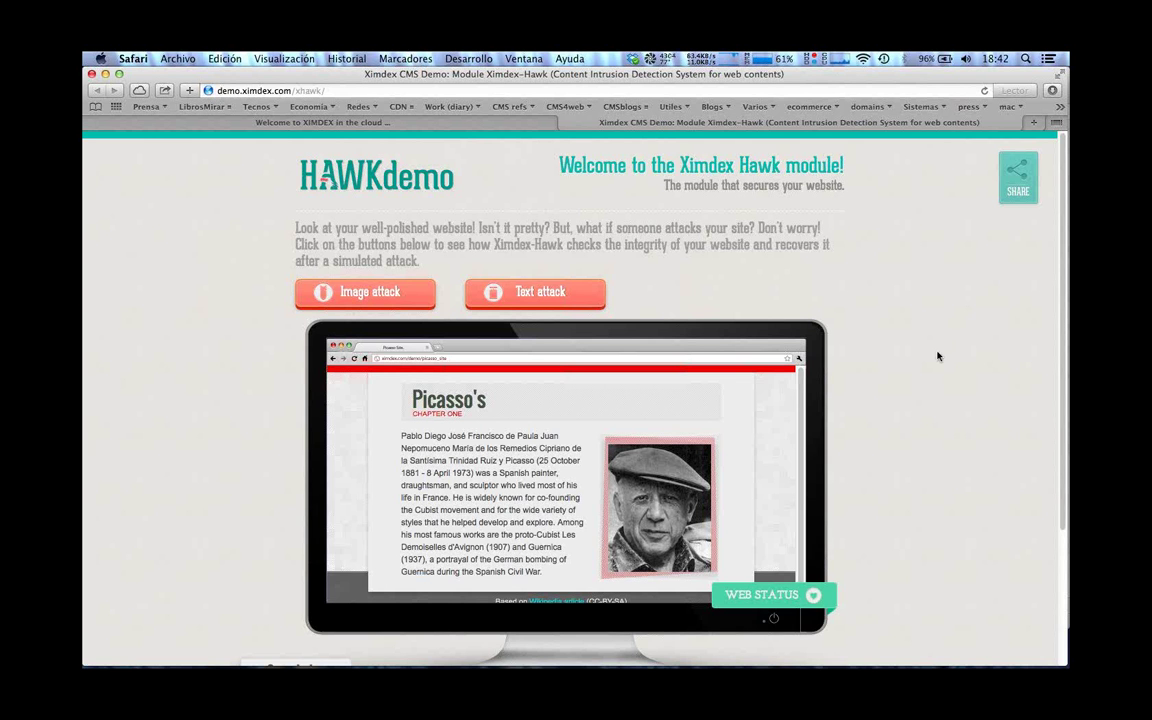
left_click(405, 295)
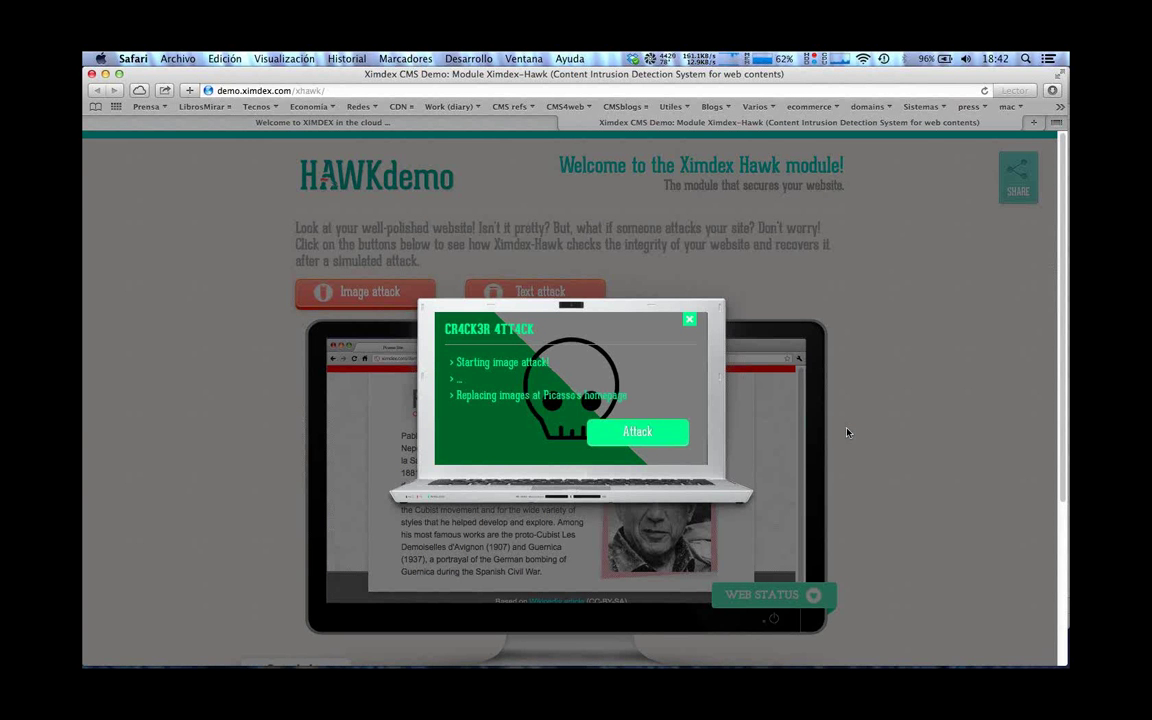
left_click(640, 433)
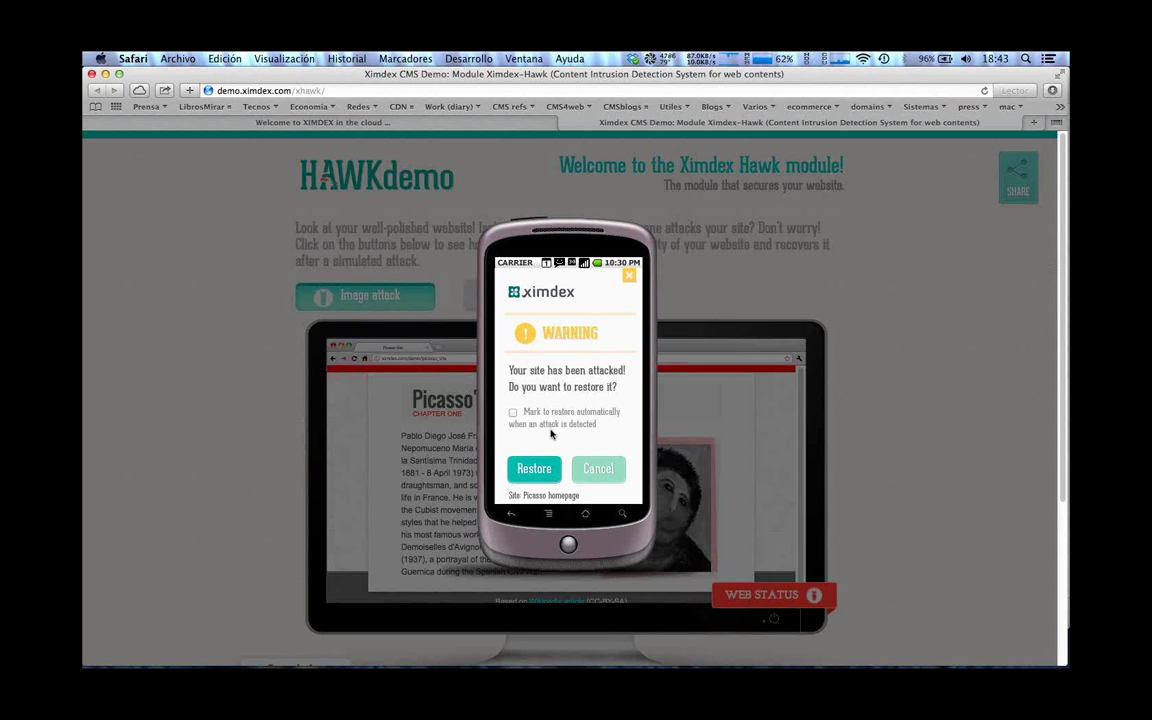
left_click(532, 476)
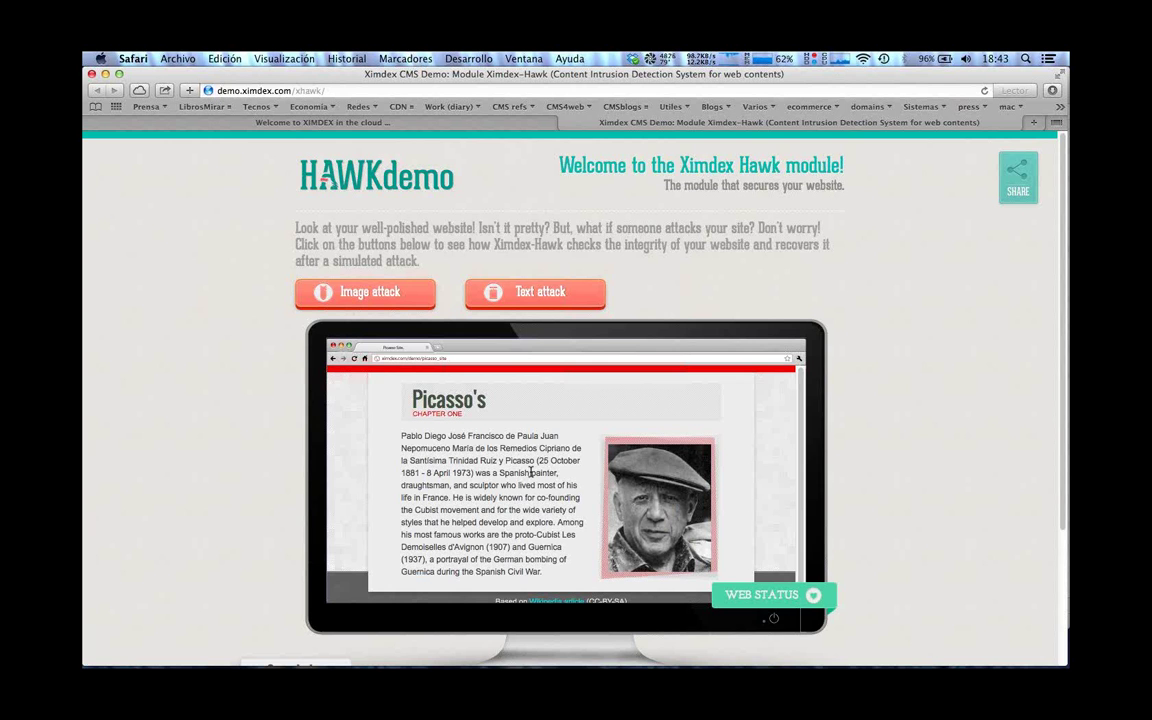
Run the text attack replacing Picasso with Deckard, restore it, and return to the playground
left_click(544, 297)
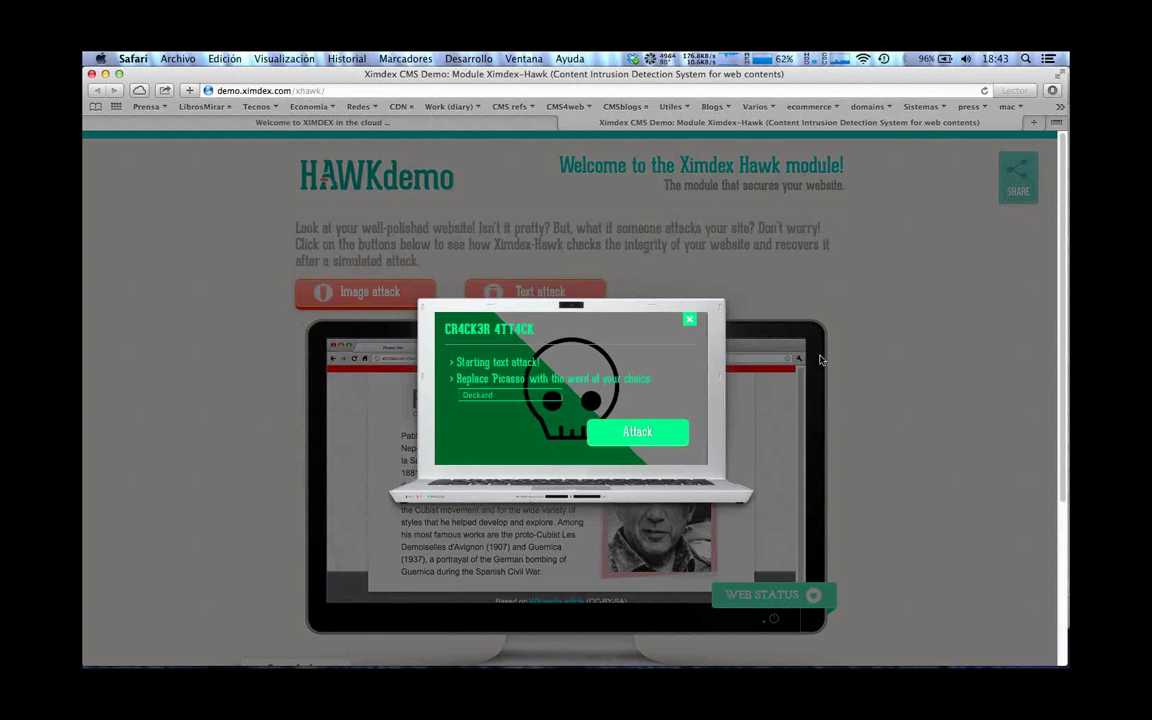
left_click(640, 437)
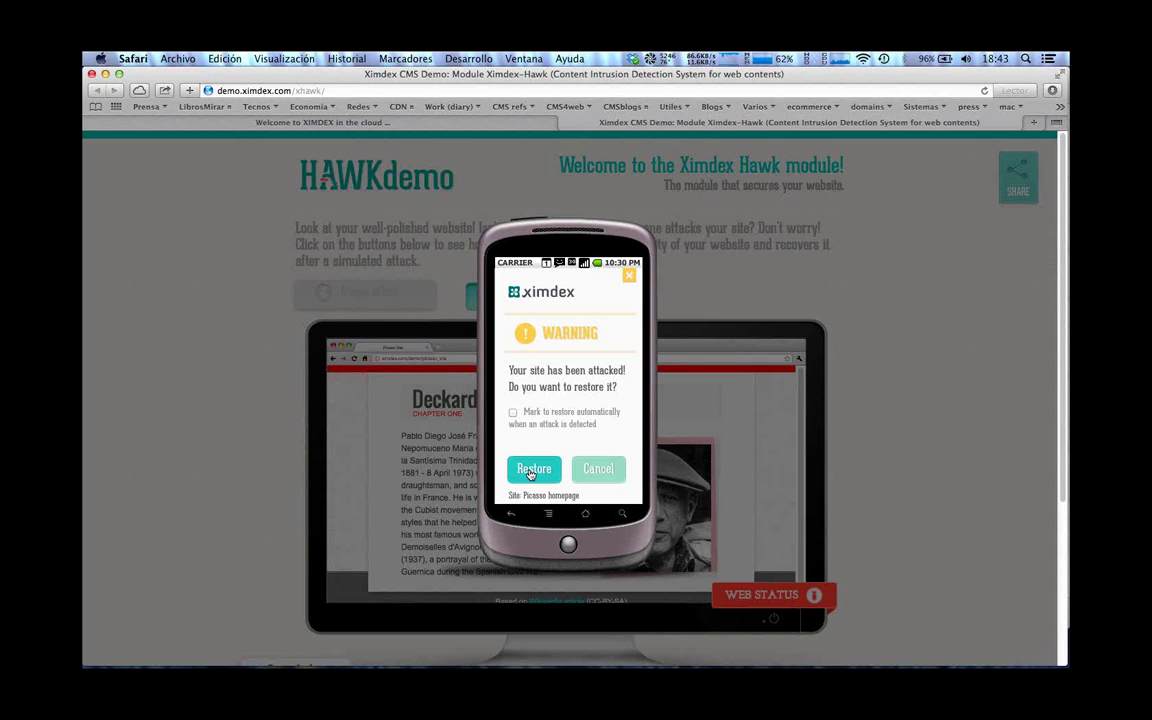
left_click(531, 471)
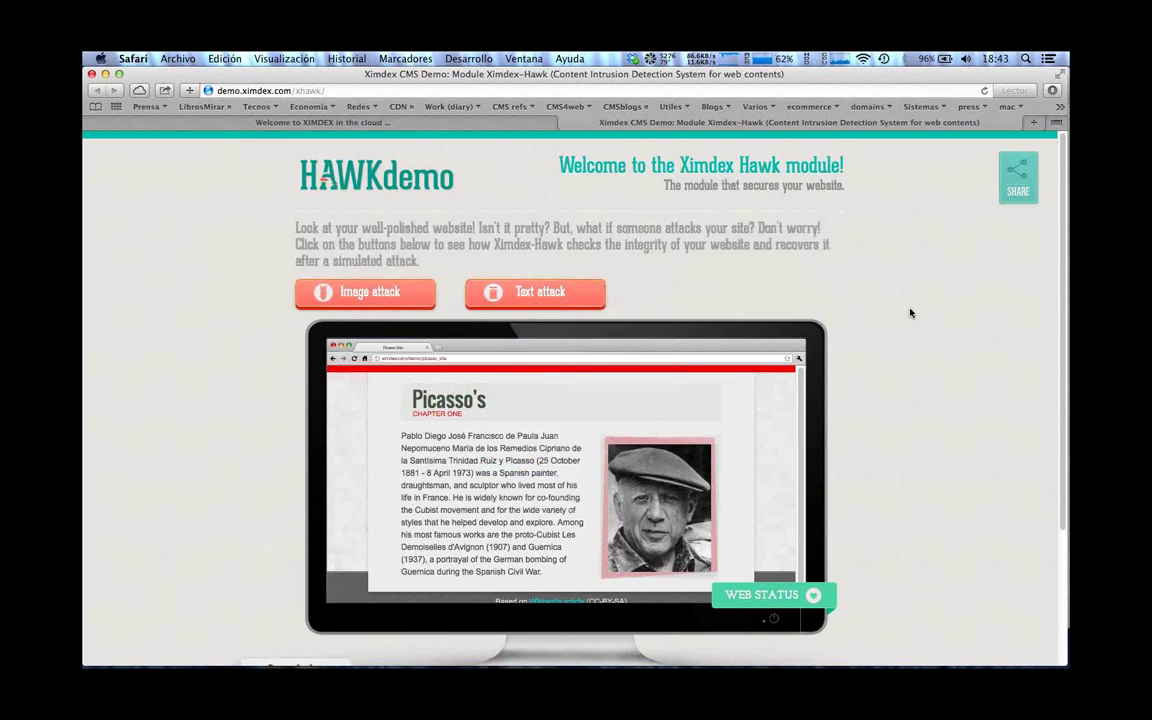
left_click(430, 124)
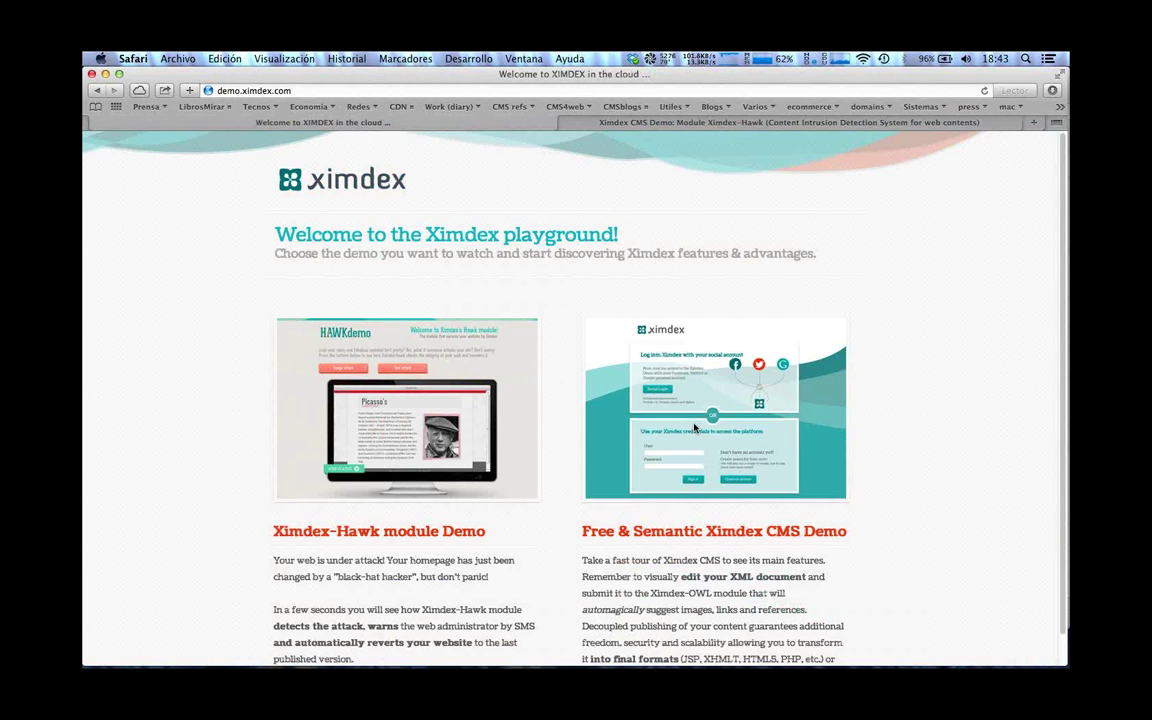
Open the CMS demo, decline the keychain prompt, and sign in with the saved demo username
left_click(695, 428)
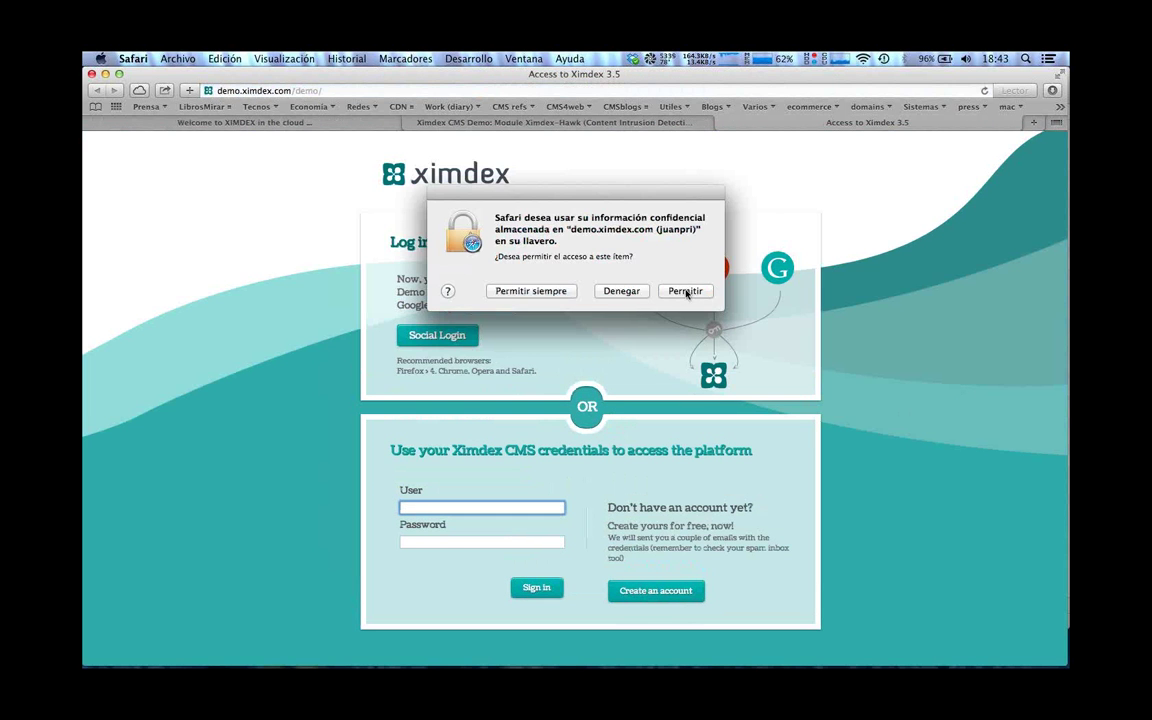
left_click(621, 291)
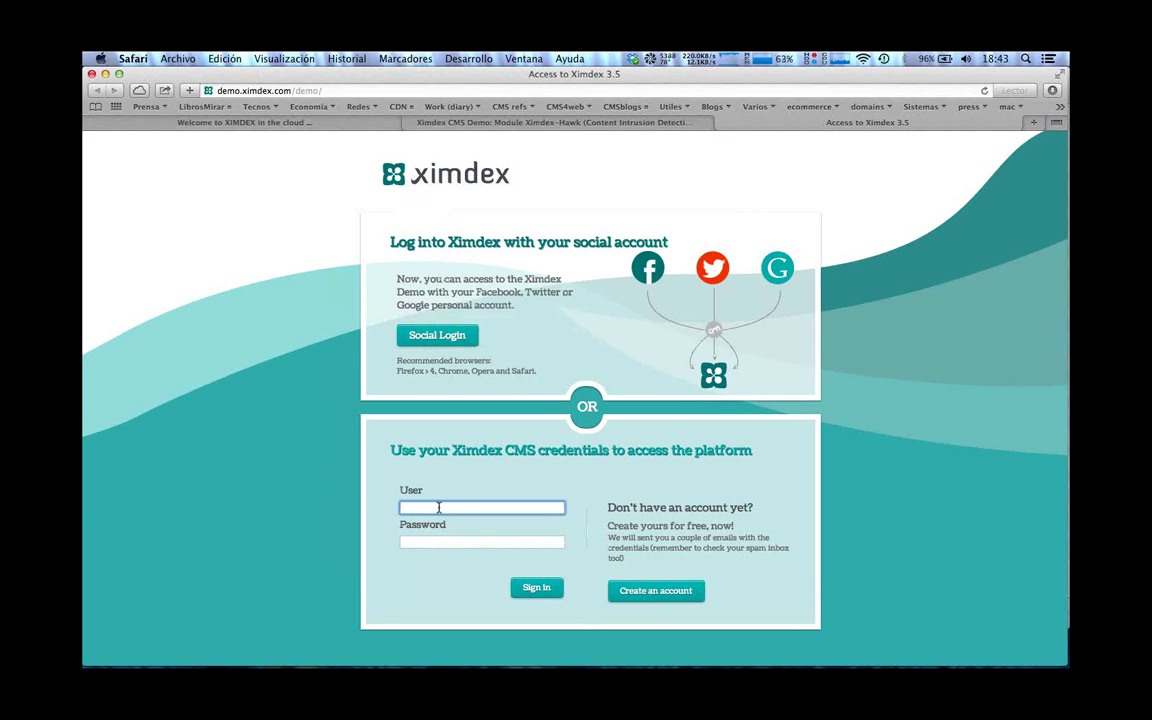
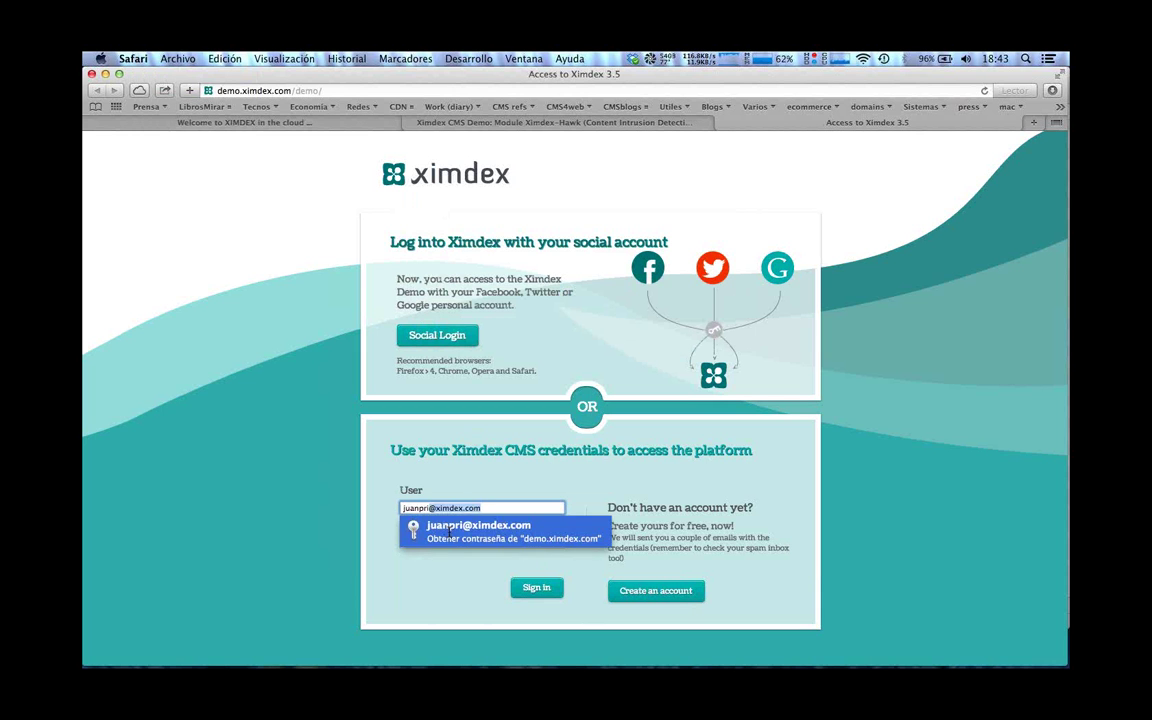
left_click(448, 530)
left_click(536, 588)
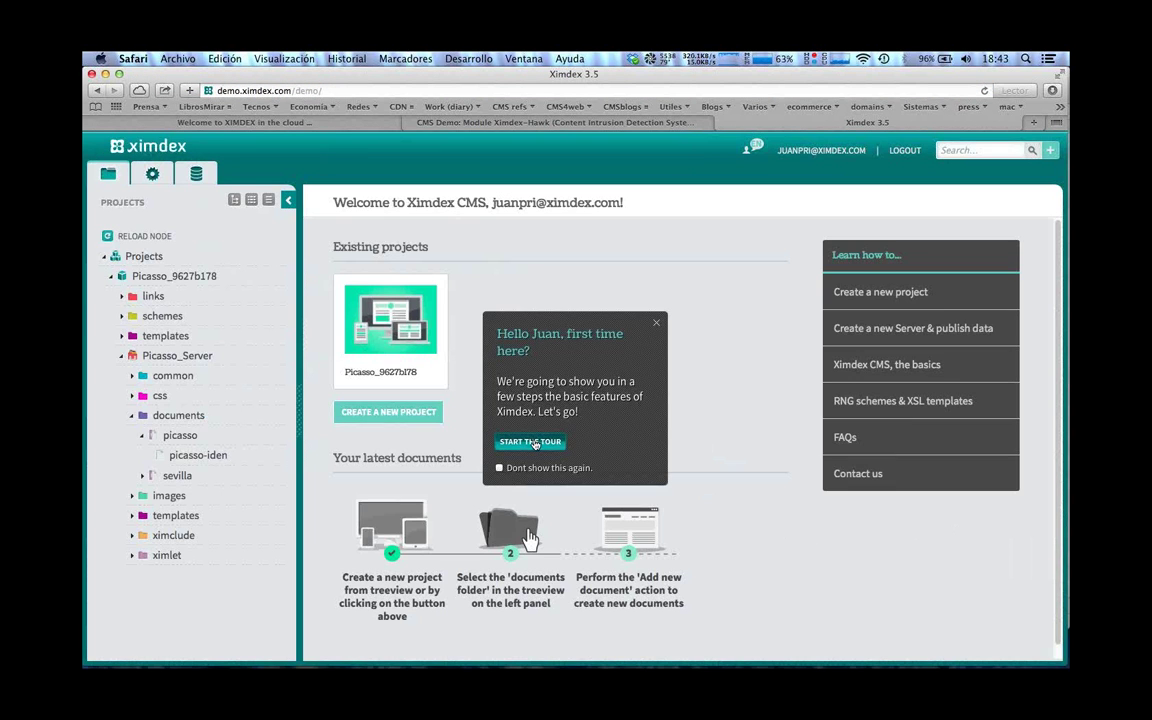
Step through the Ximdex Demo Tour's editor, tree view, preview and Xowl links steps to tagging
left_click(531, 442)
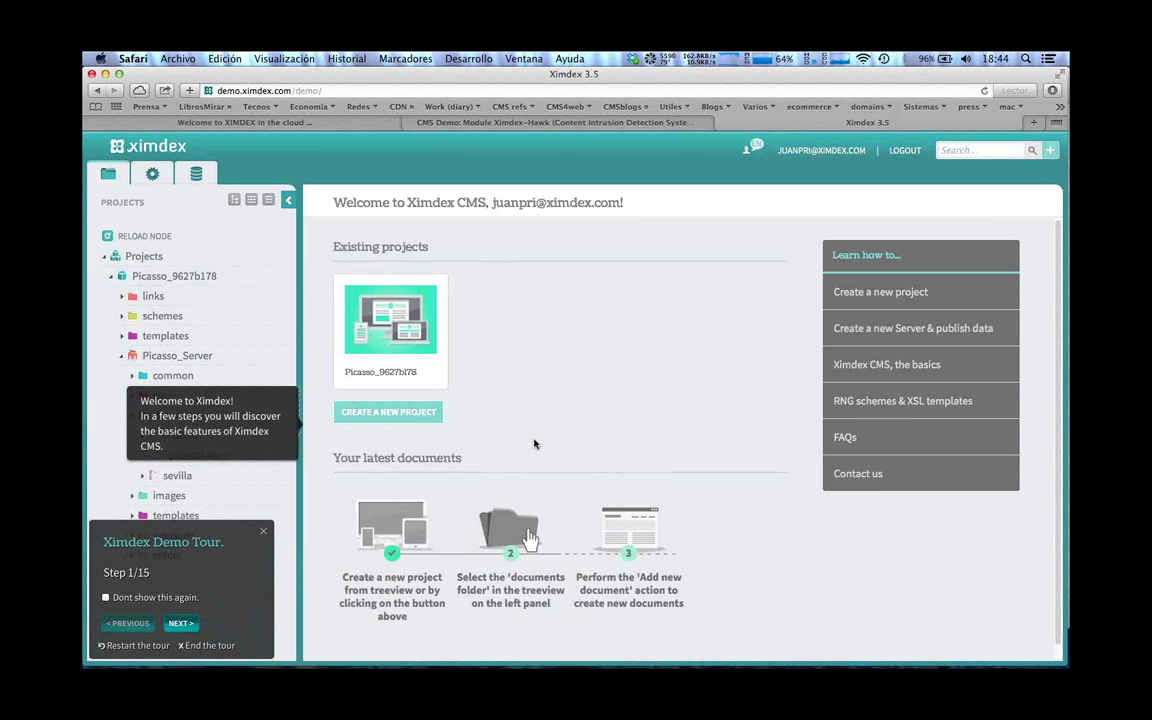
left_click(181, 623)
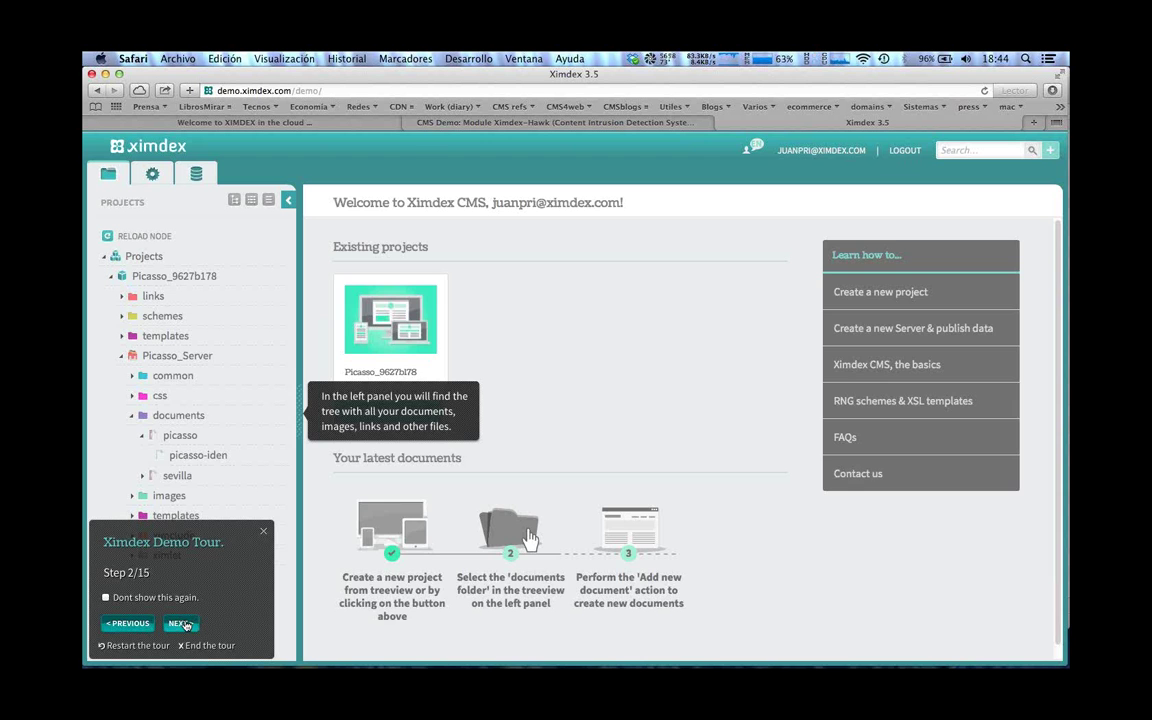
left_click(180, 623)
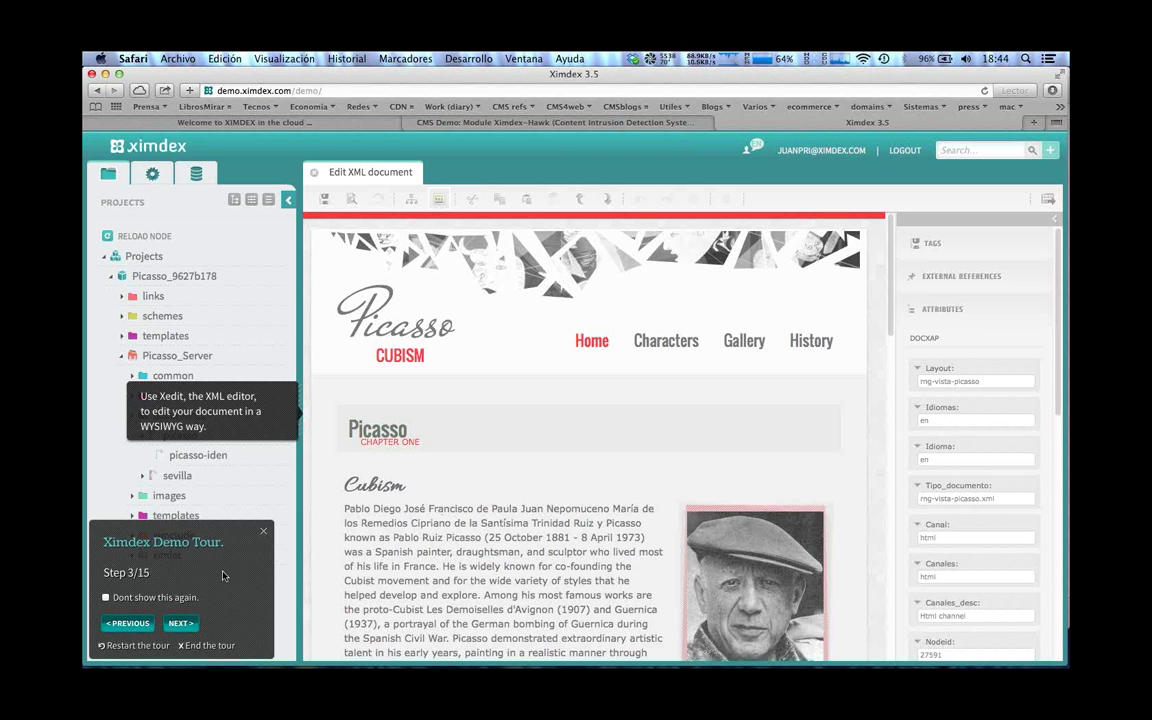
left_click(178, 624)
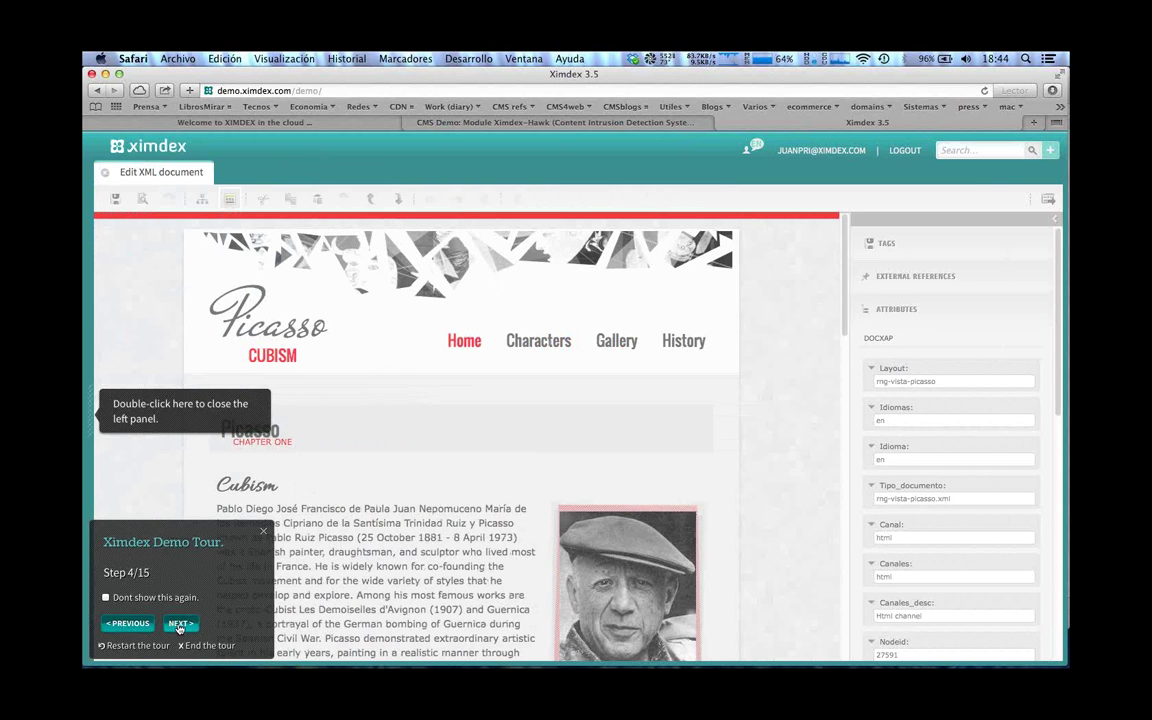
left_click(179, 624)
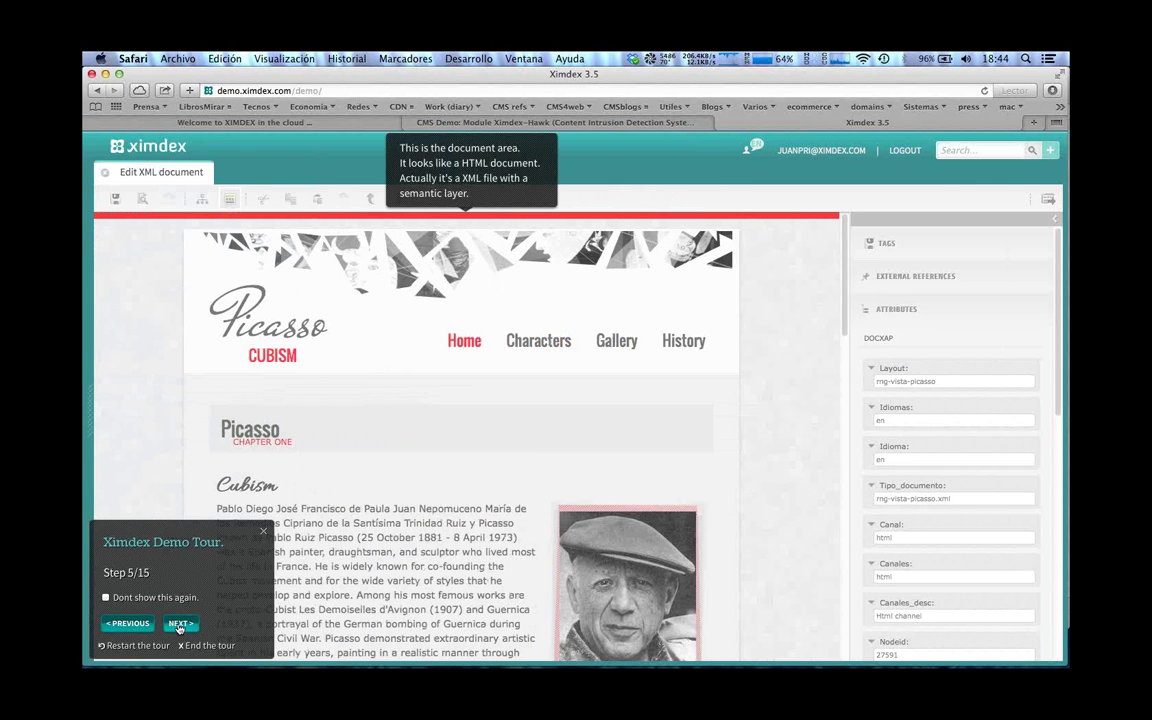
left_click(179, 624)
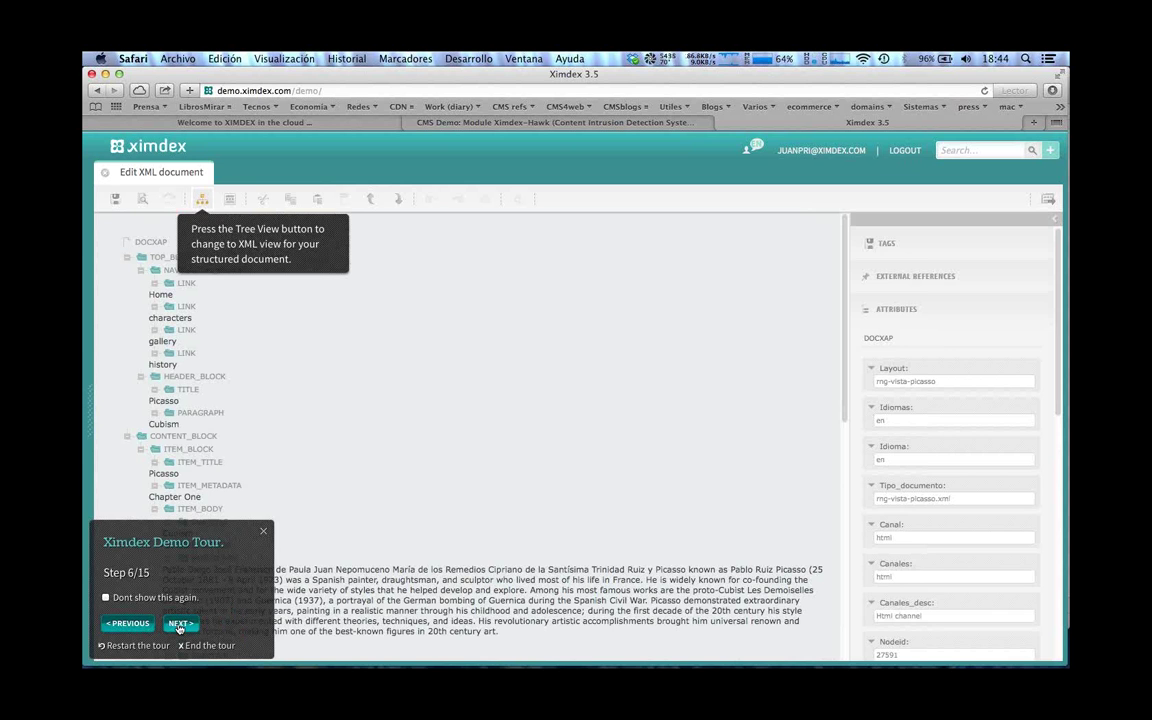
left_click(179, 624)
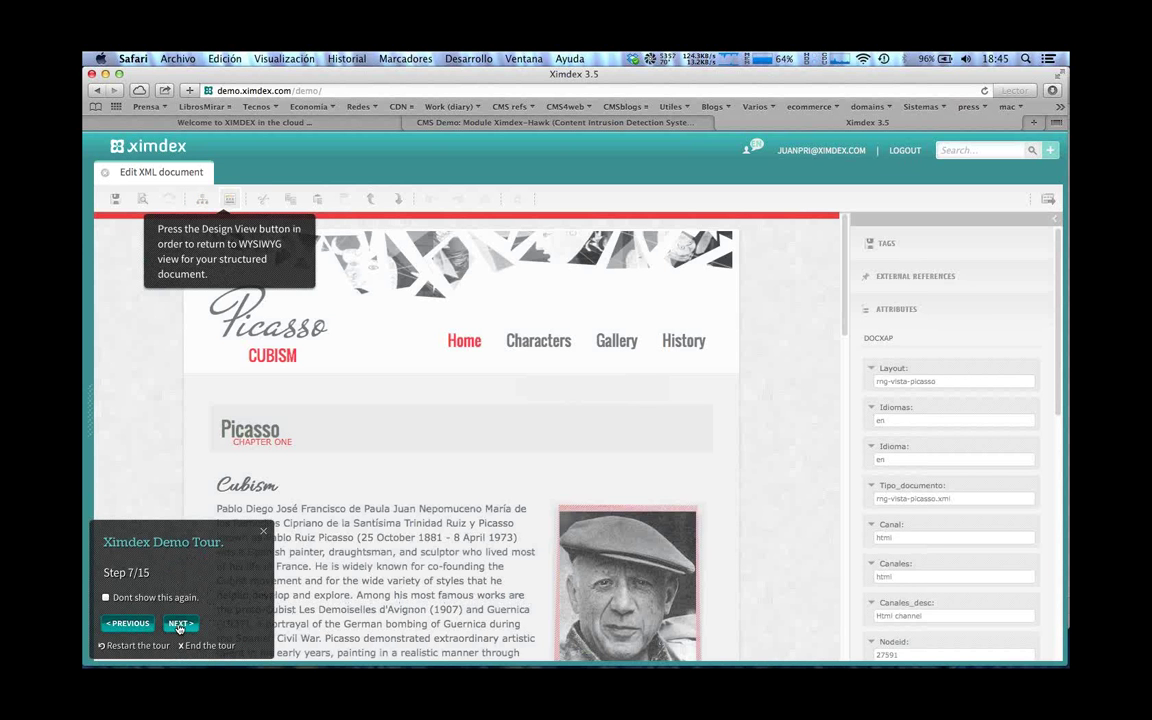
left_click(179, 624)
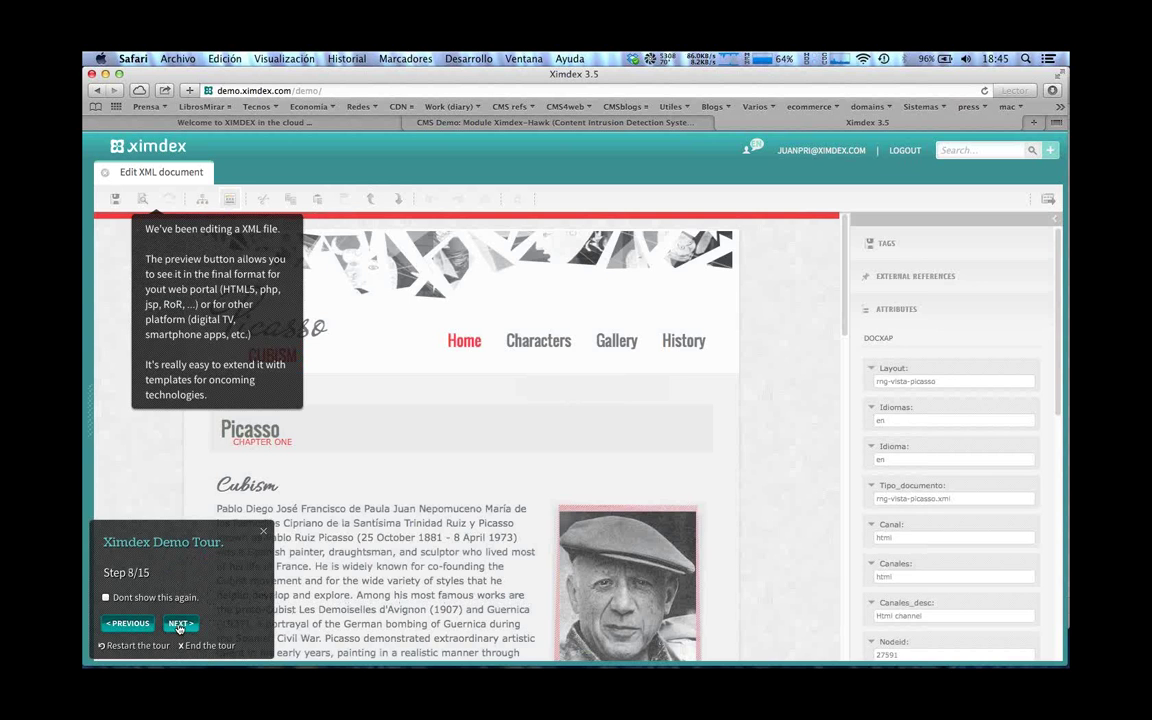
left_click(179, 624)
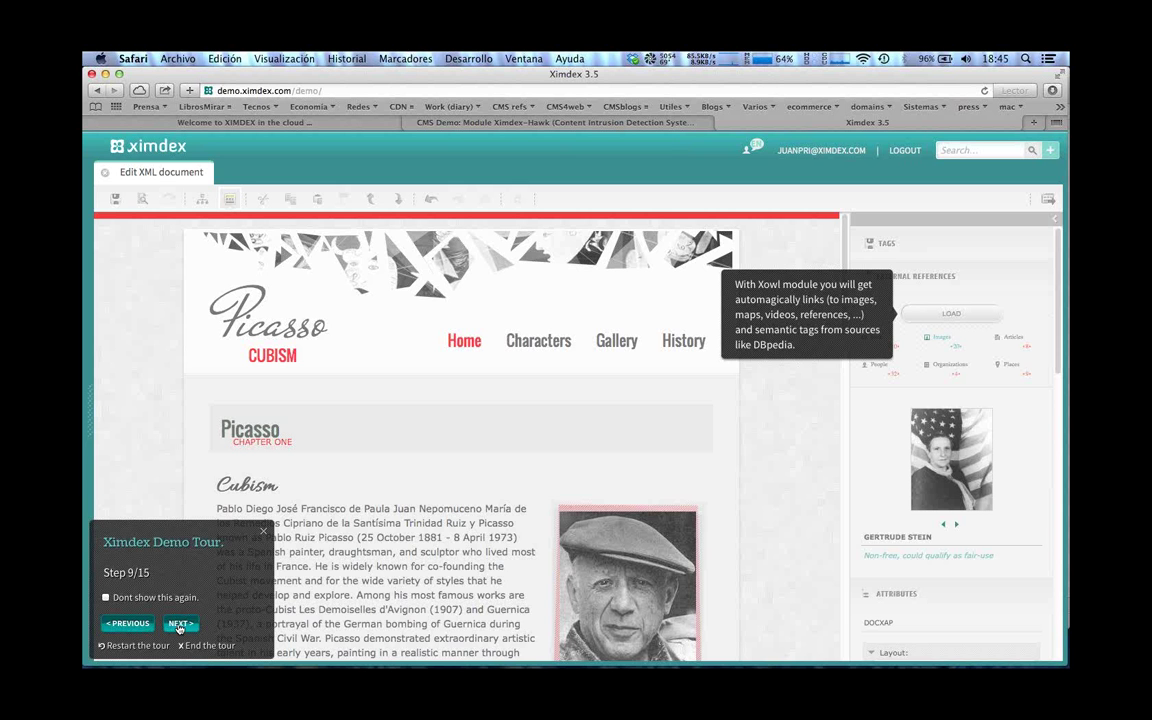
left_click(179, 624)
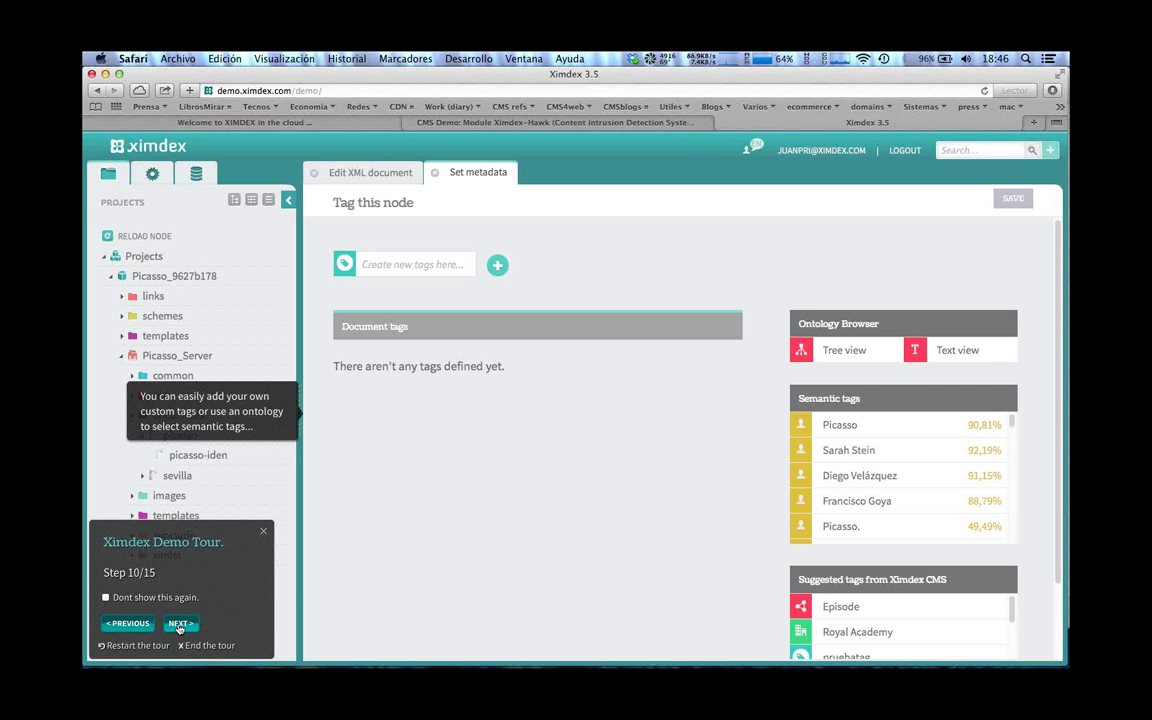
Tag the document with Metropolitan Museum of Art, Sarah Stein and Painting from the Ontology Browser
left_click(179, 624)
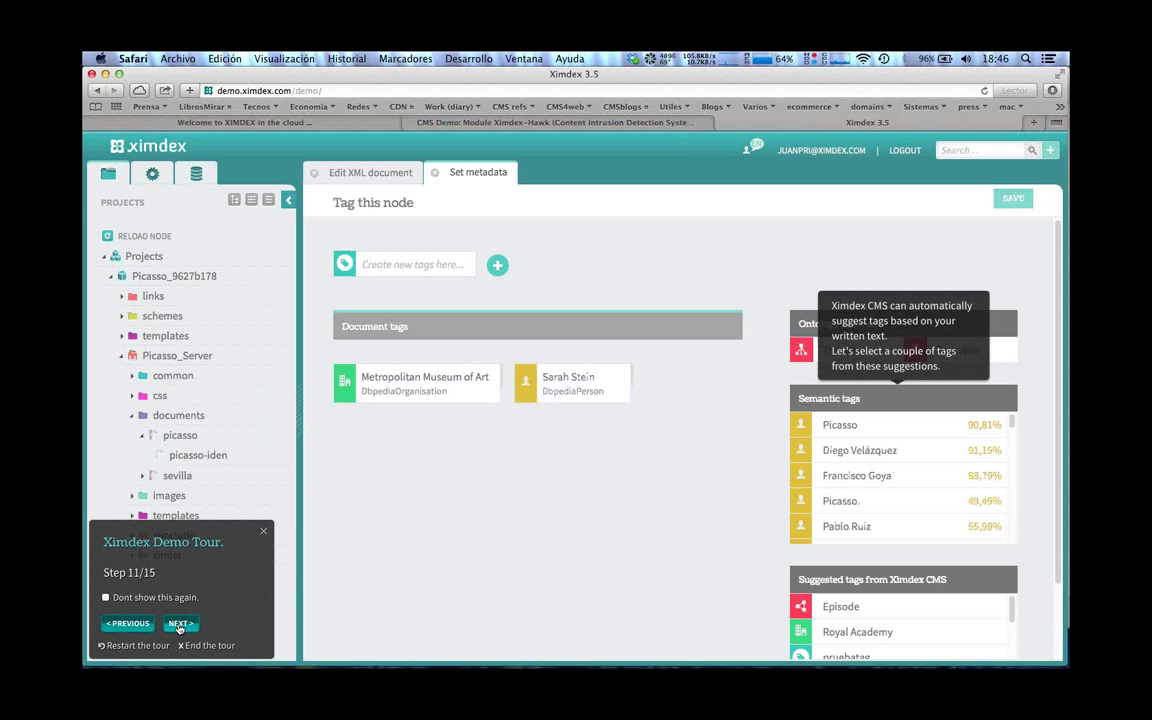
left_click(179, 624)
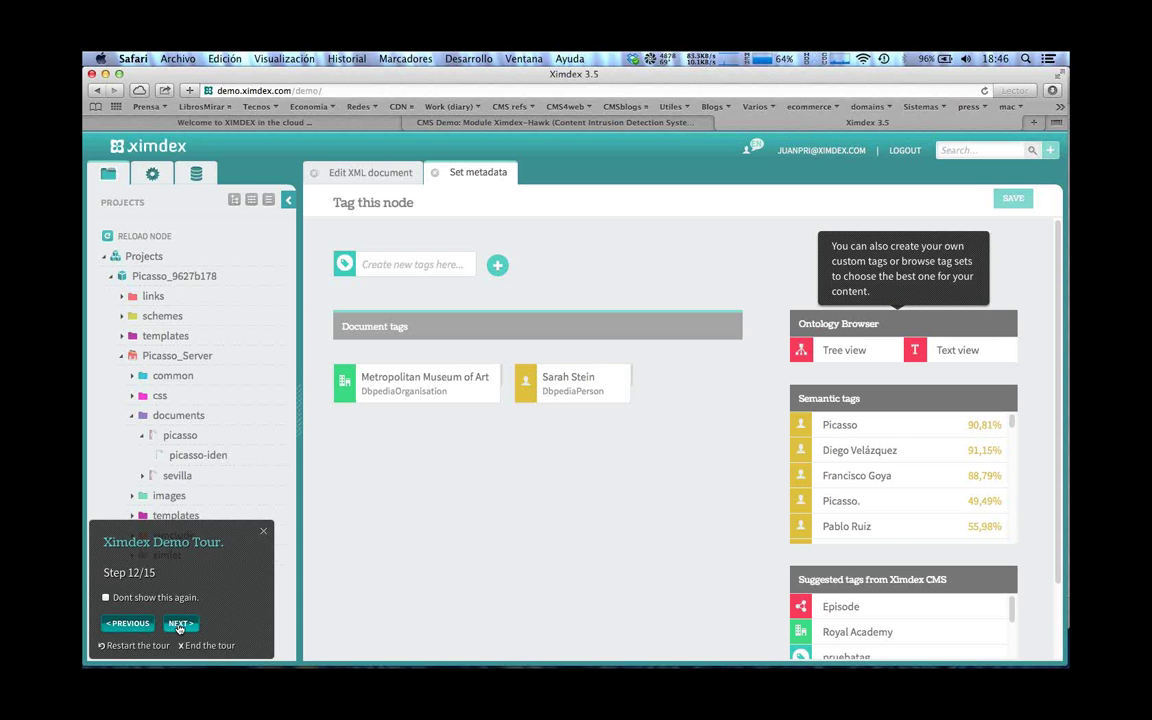
left_click(179, 624)
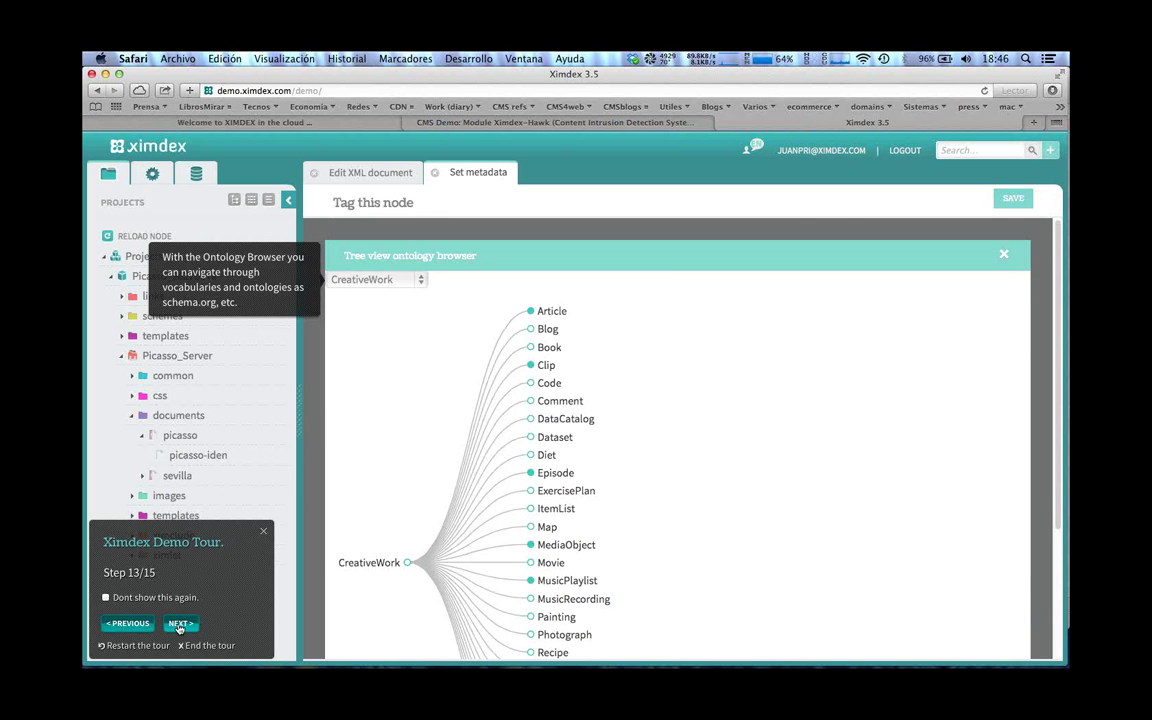
left_click(179, 624)
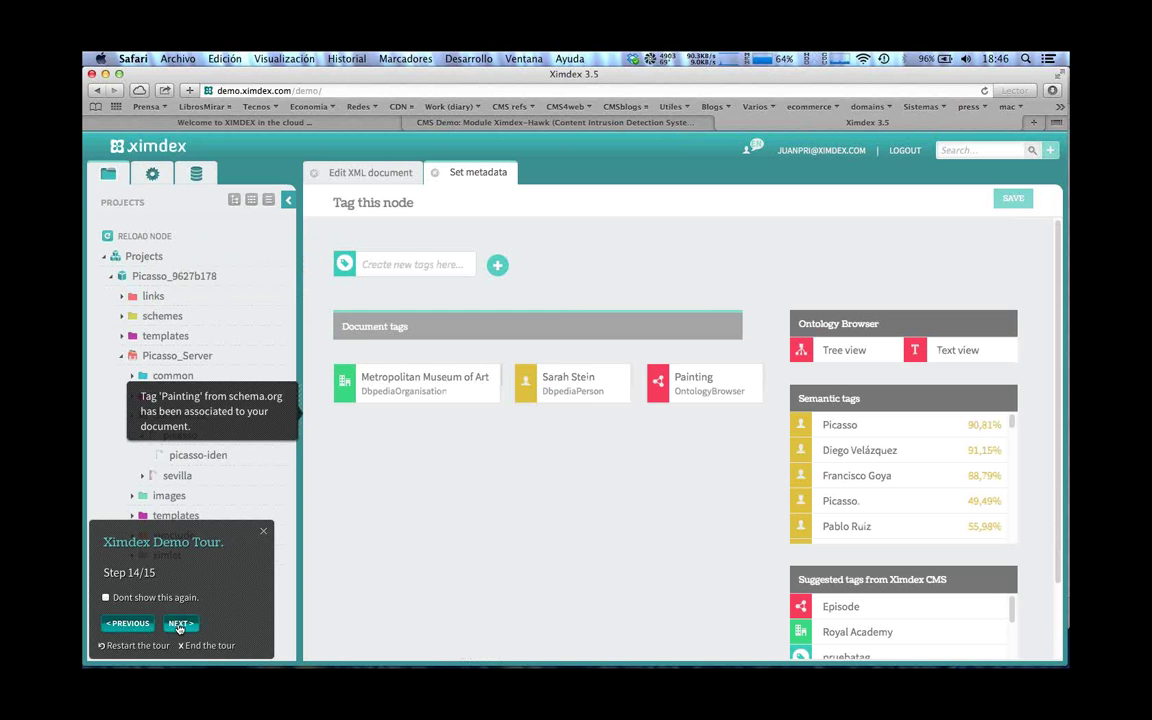
left_click(179, 624)
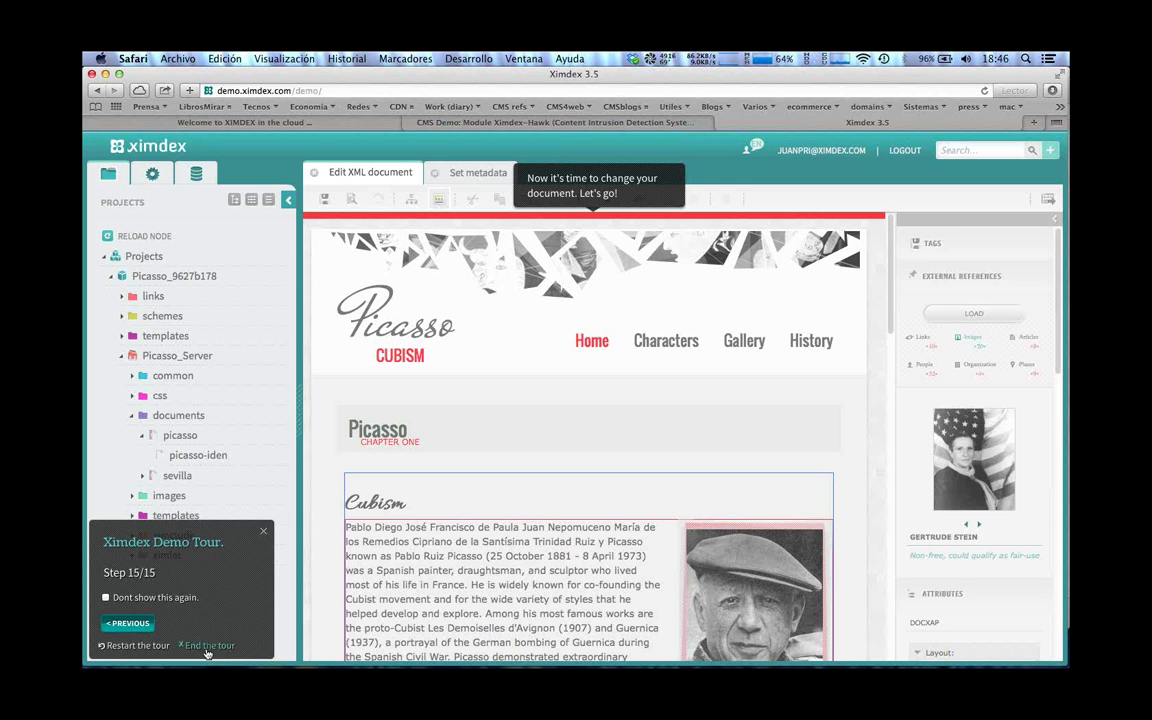
End the tour and reopen the OPEN EXPO presentation PDF from Finder in Preview
left_click(207, 645)
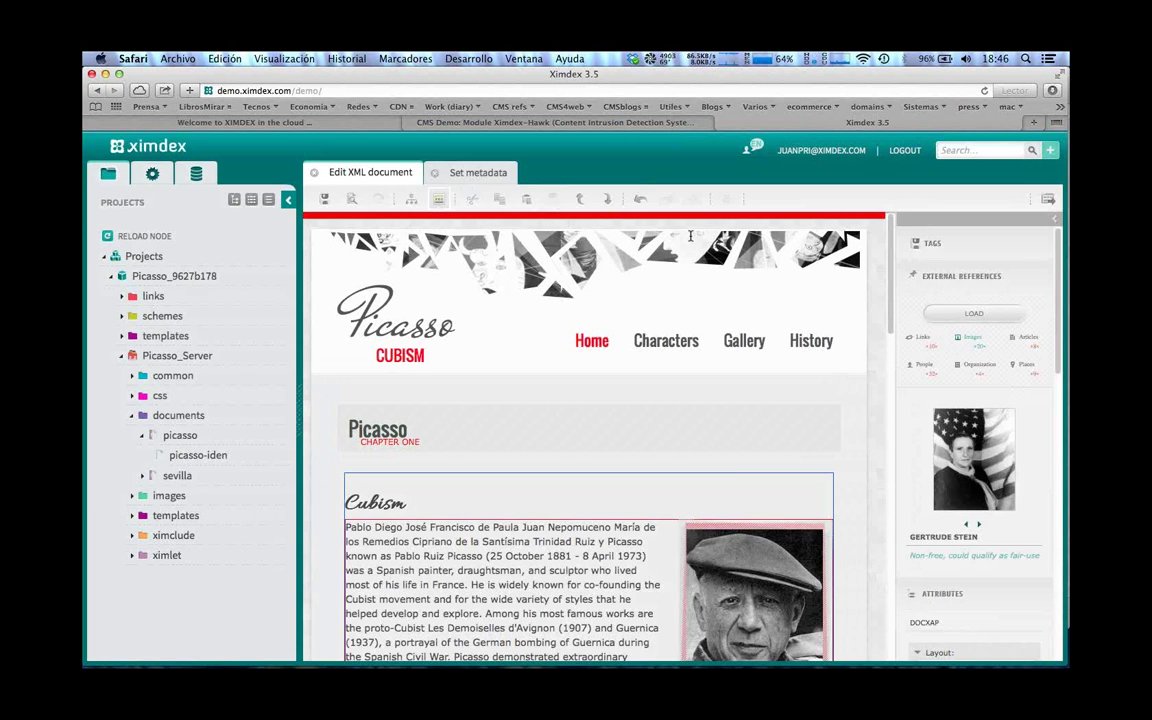
key("super+Tab")
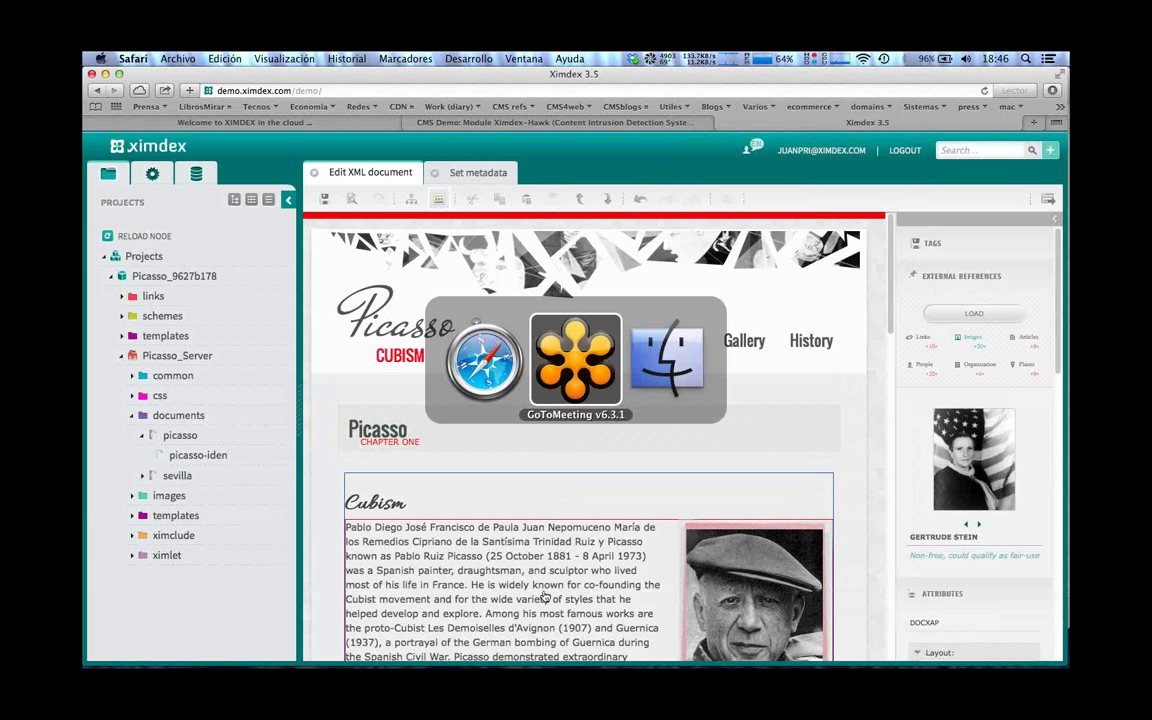
key("super+Tab")
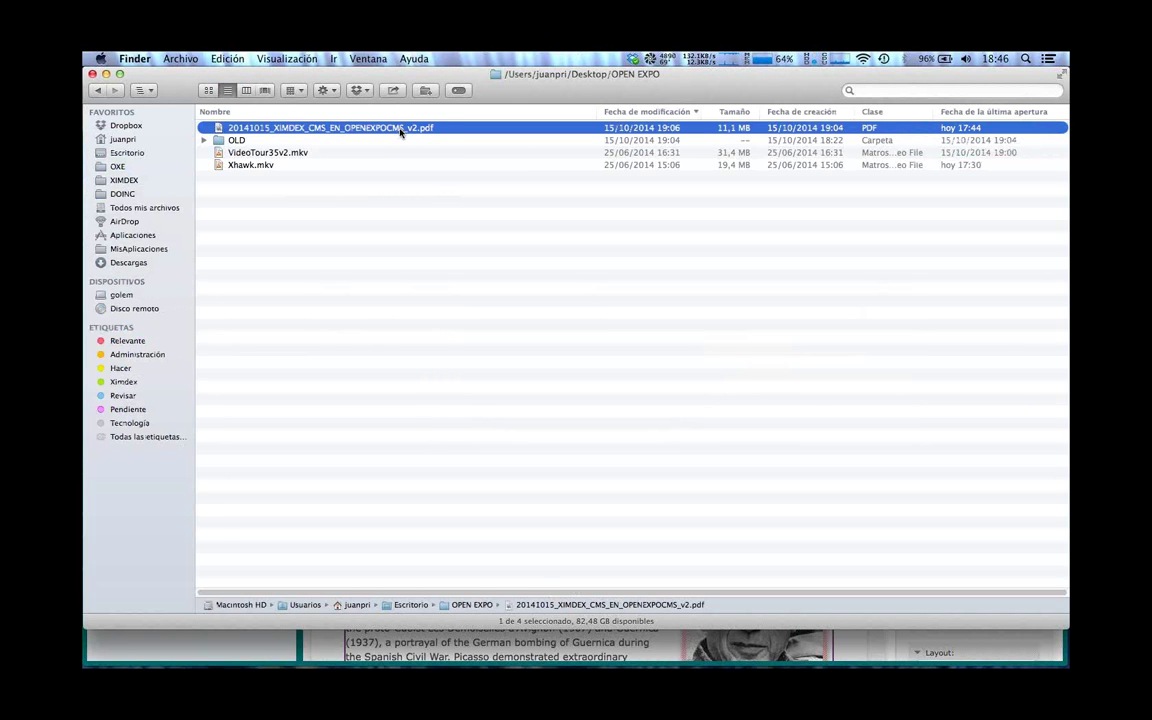
double_click(400, 131)
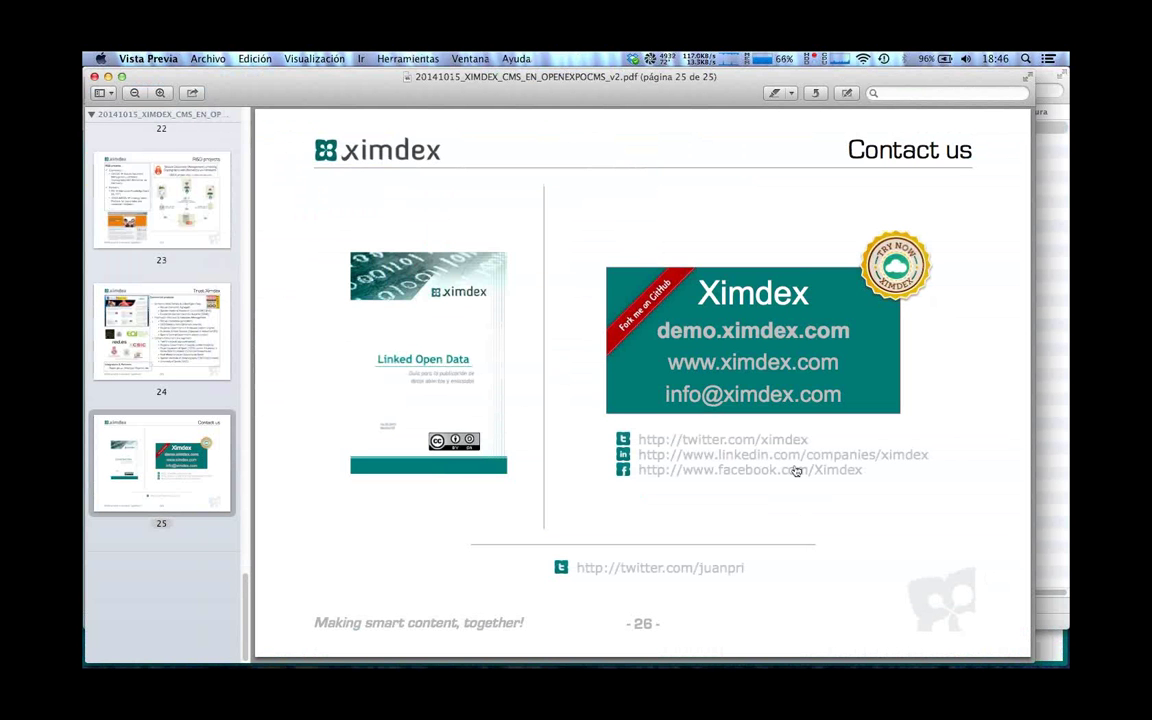
Minimize the Preview presentation window and log out of the Ximdex demo
key("super+Tab")
key("super+Tab")
key("super+Tab")
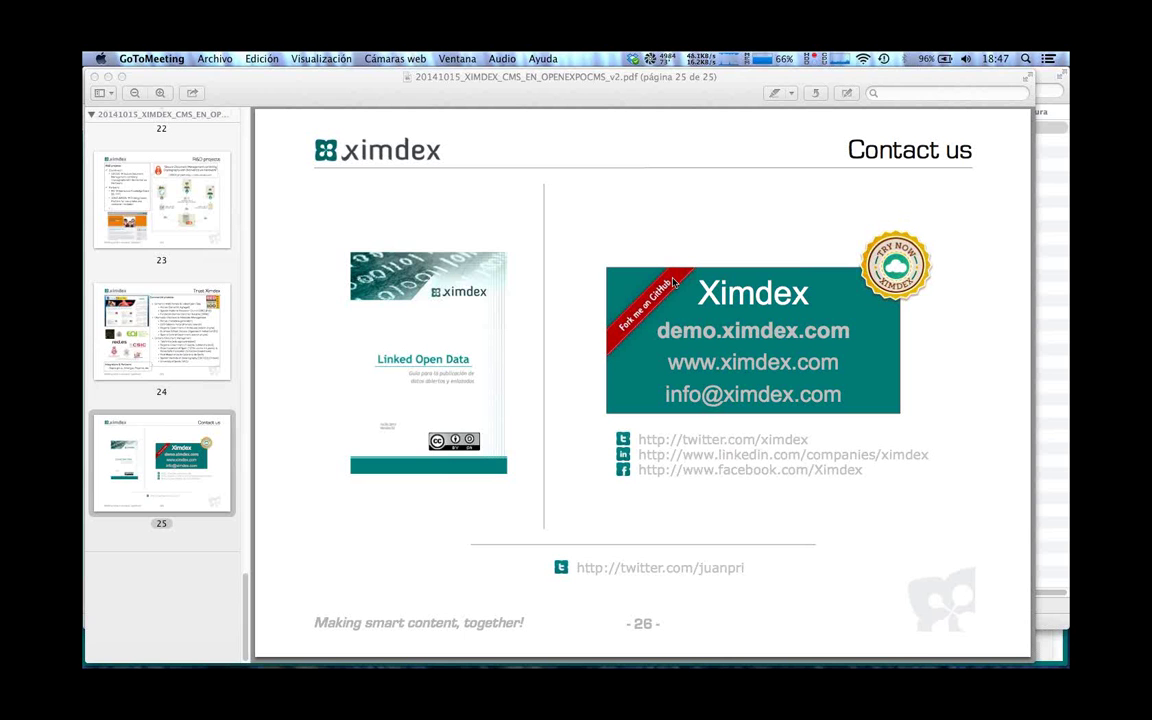
left_click(108, 77)
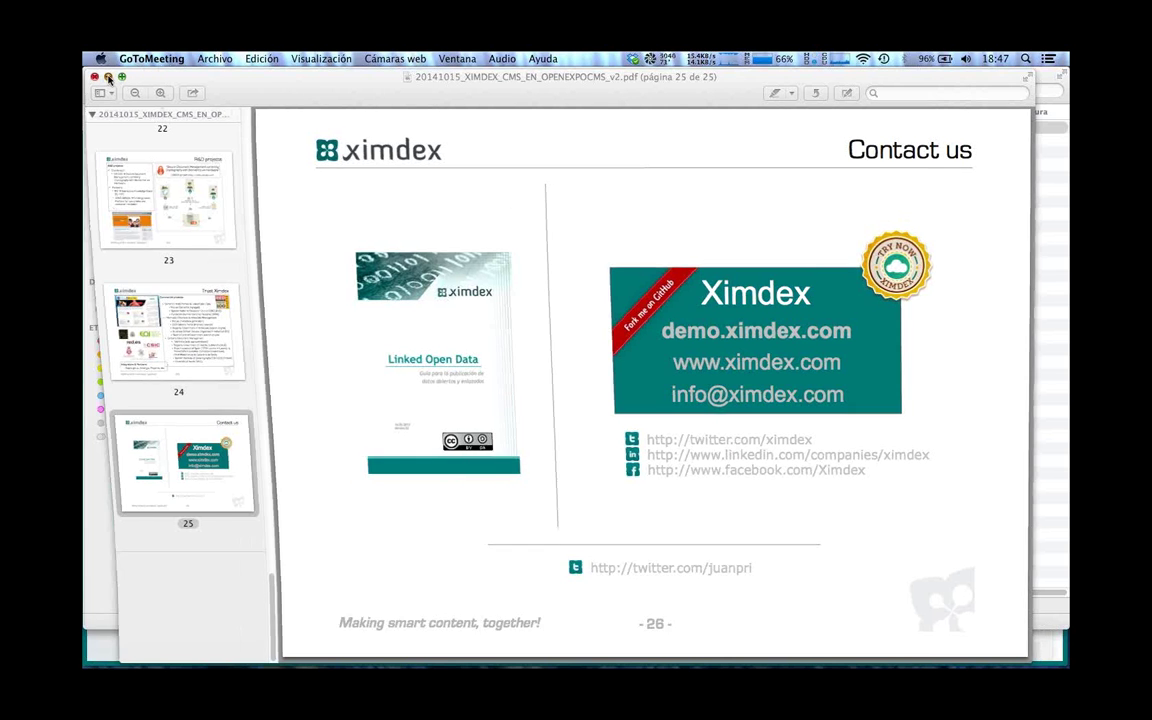
key("super+m")
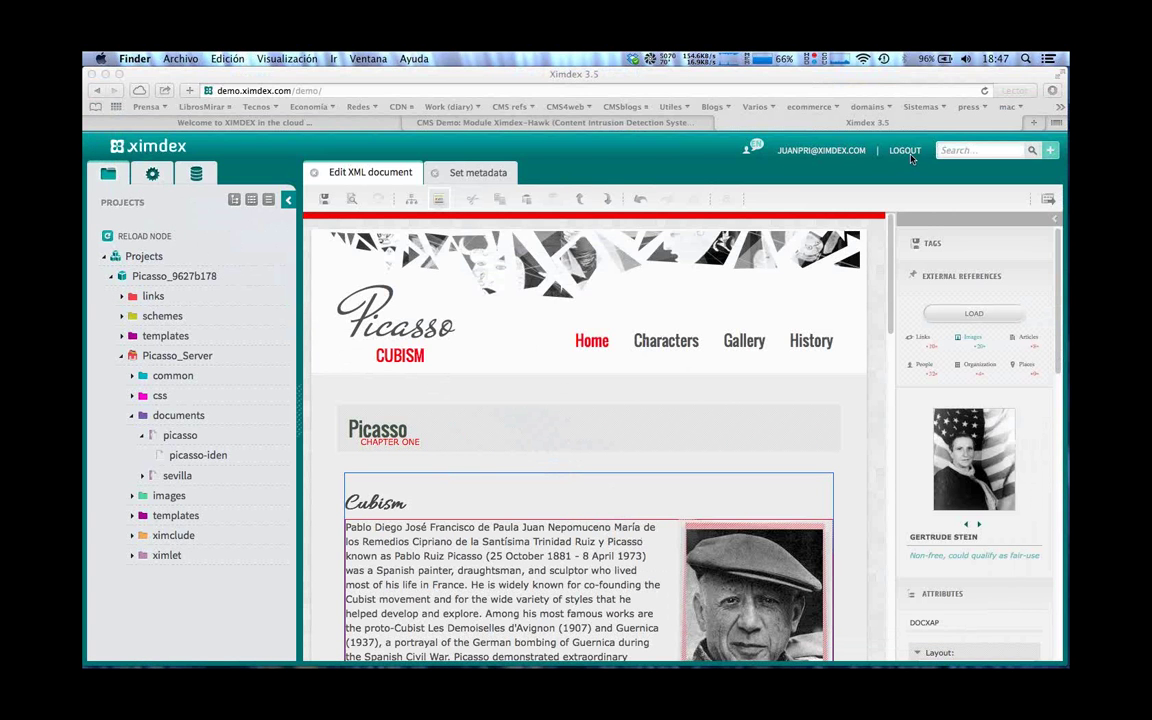
left_click(905, 151)
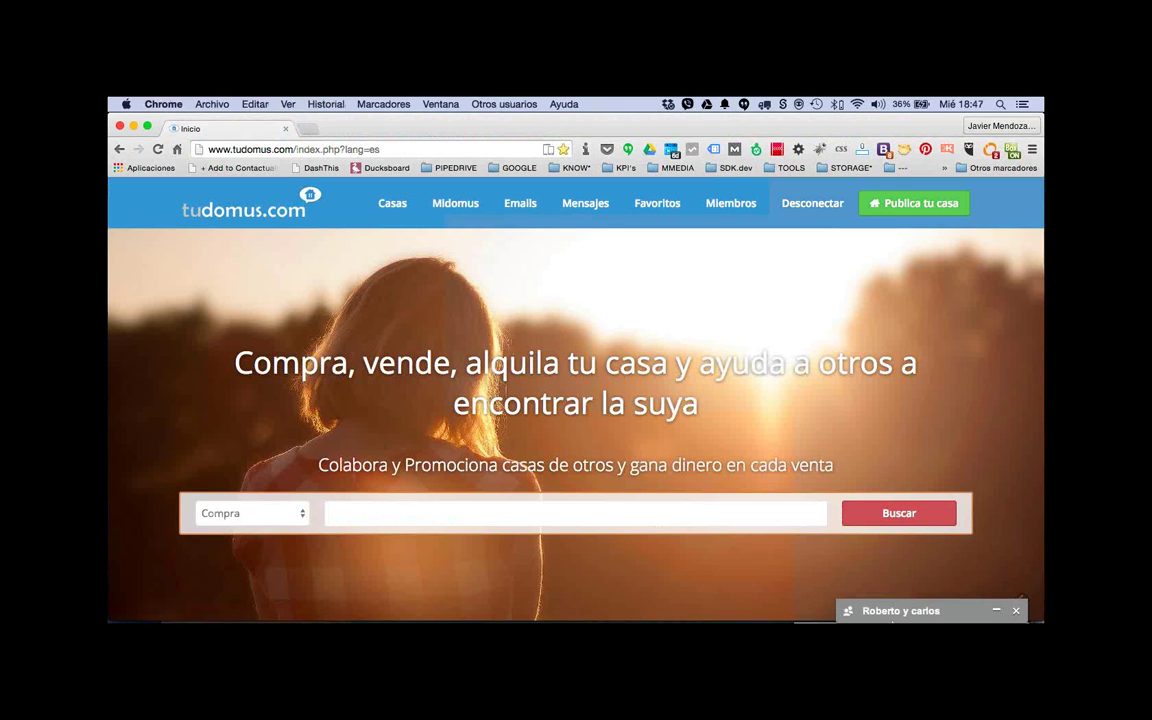
Switch through Chrome's windows and GoToMeeting, then bring the Joomla Keynote deck forward
mouse_move(918, 585)
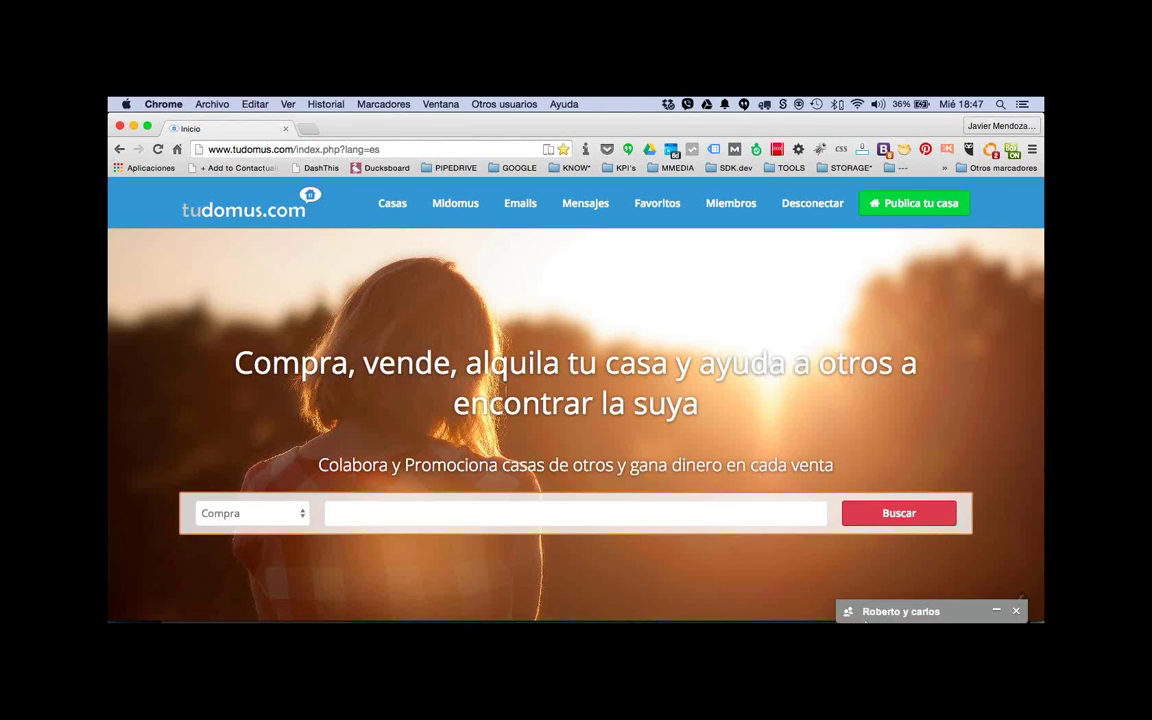
mouse_move(890, 605)
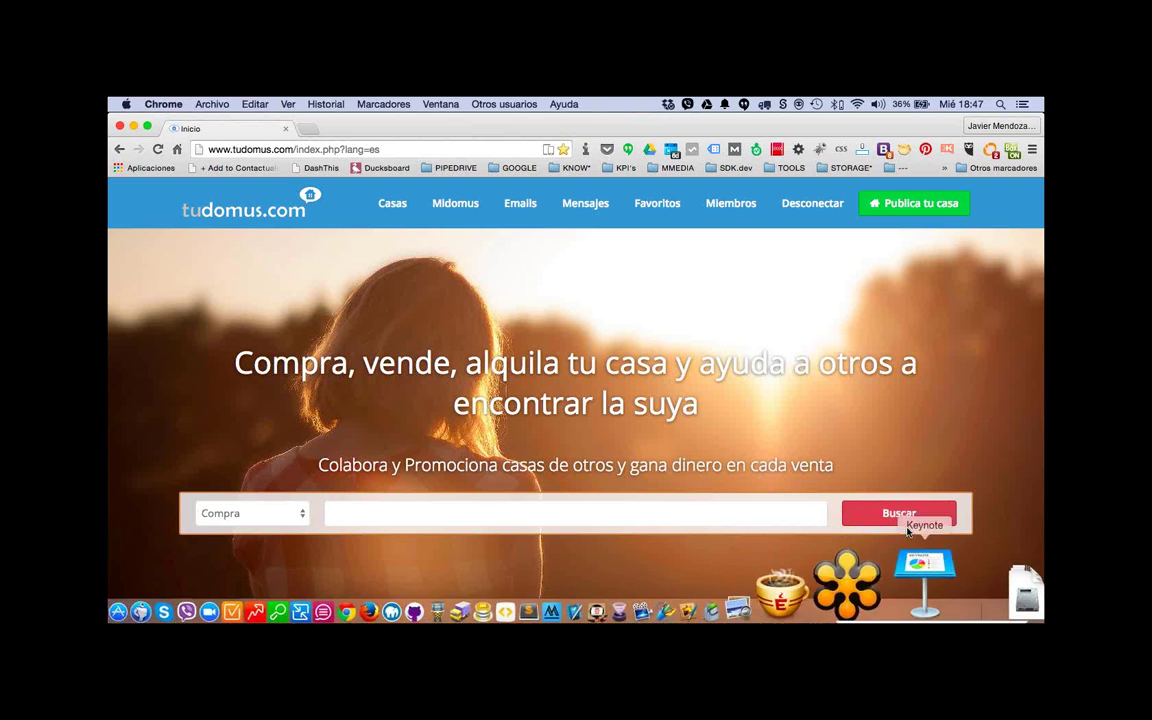
left_click(441, 106)
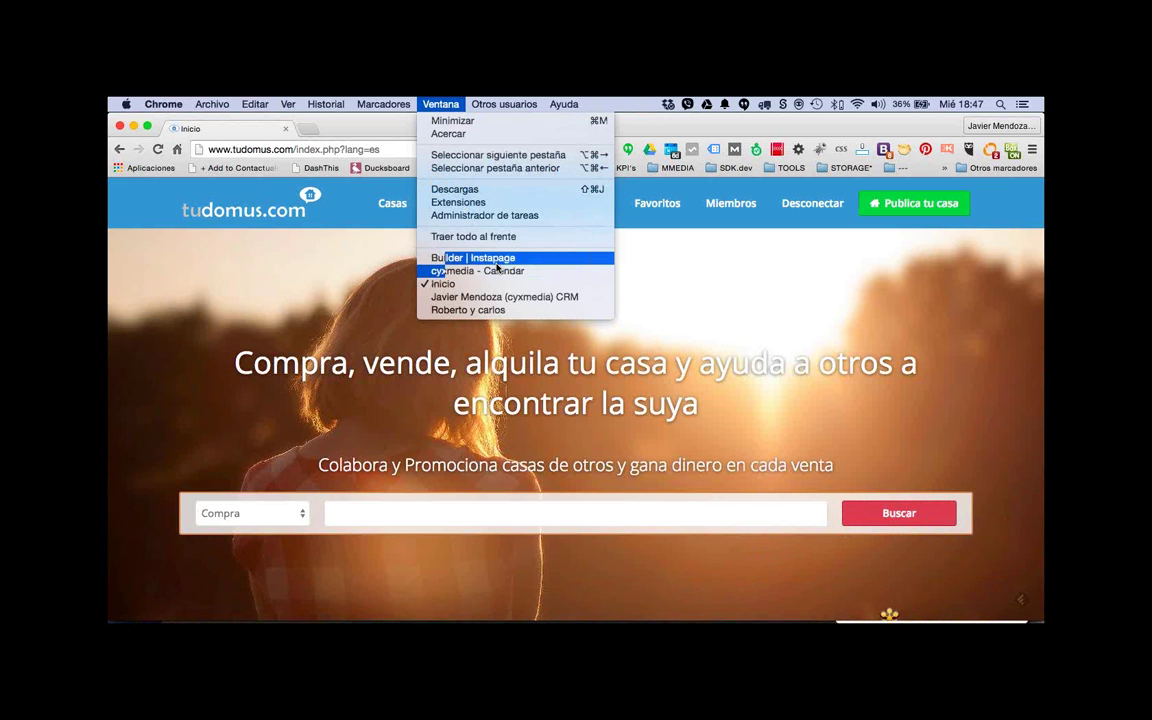
left_click(468, 310)
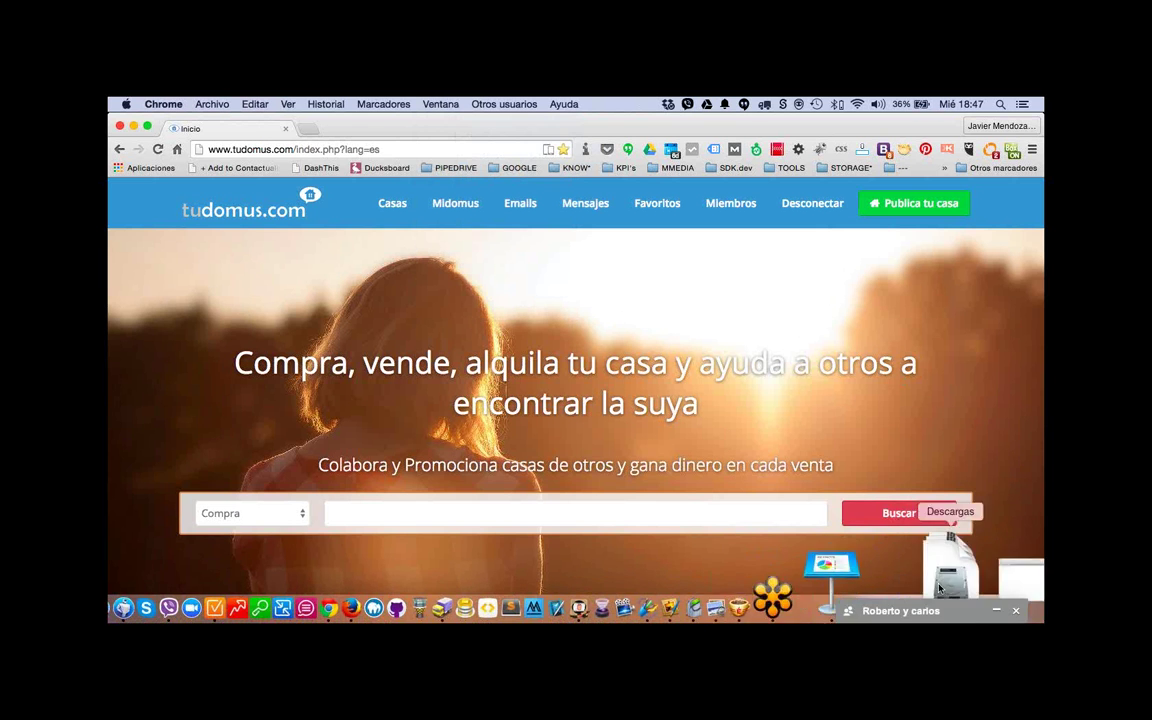
left_click(897, 560)
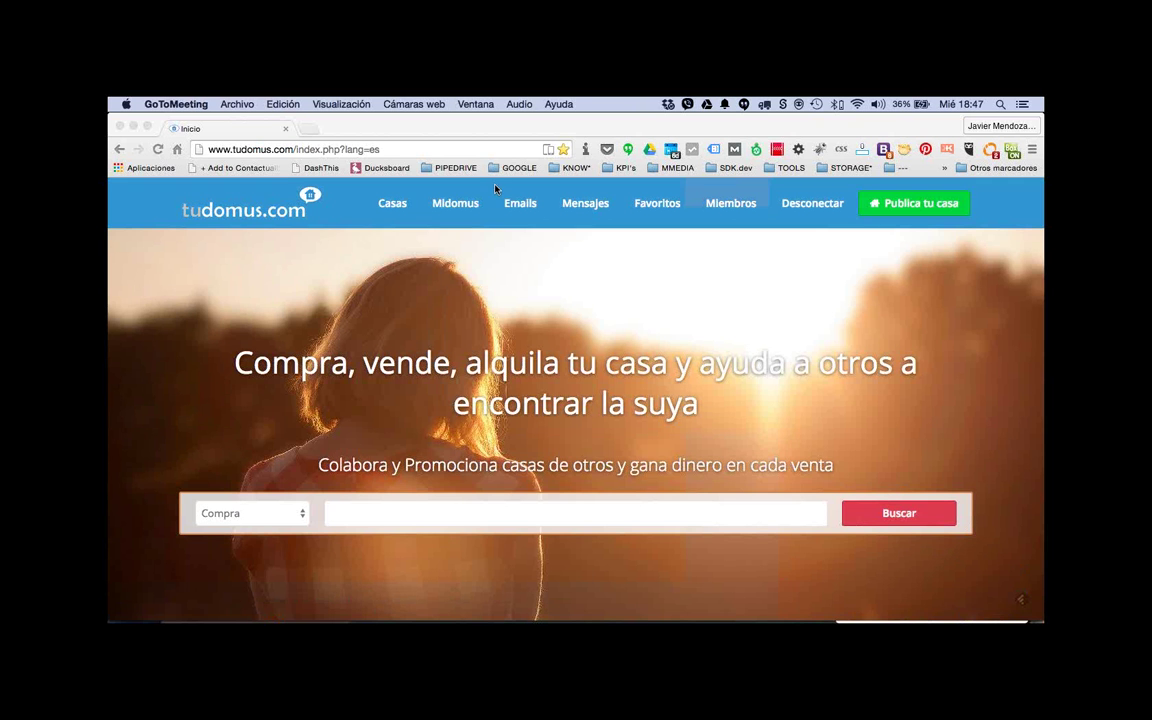
mouse_move(854, 607)
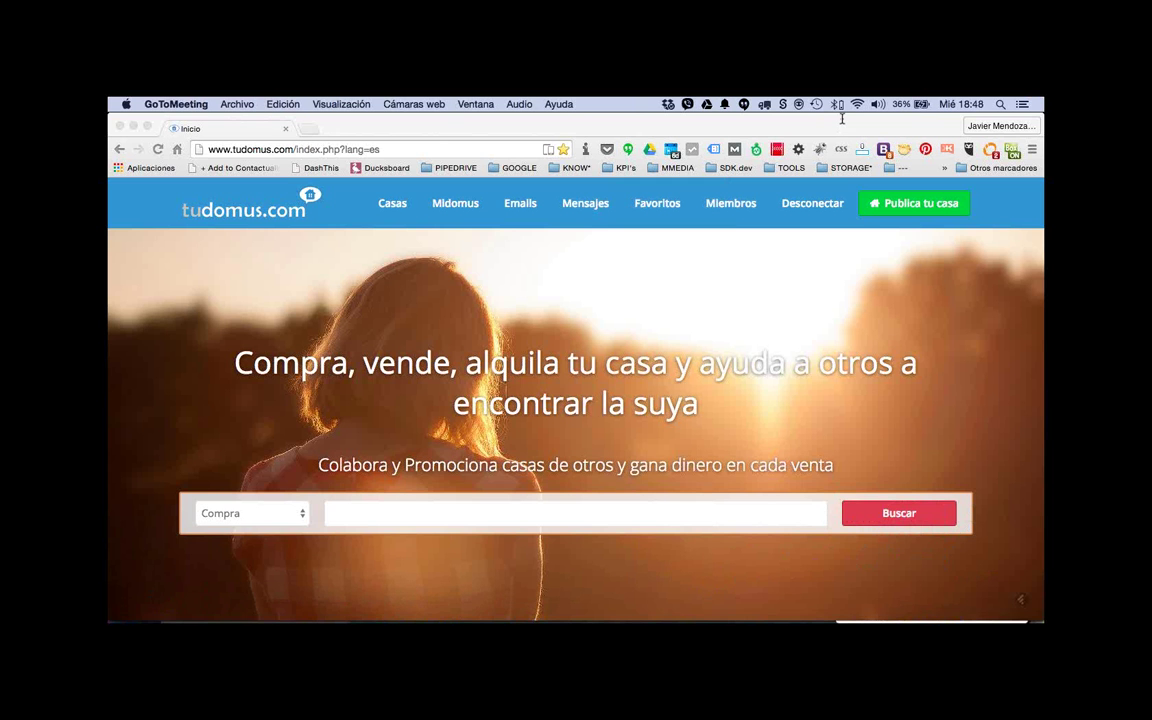
left_click(921, 555)
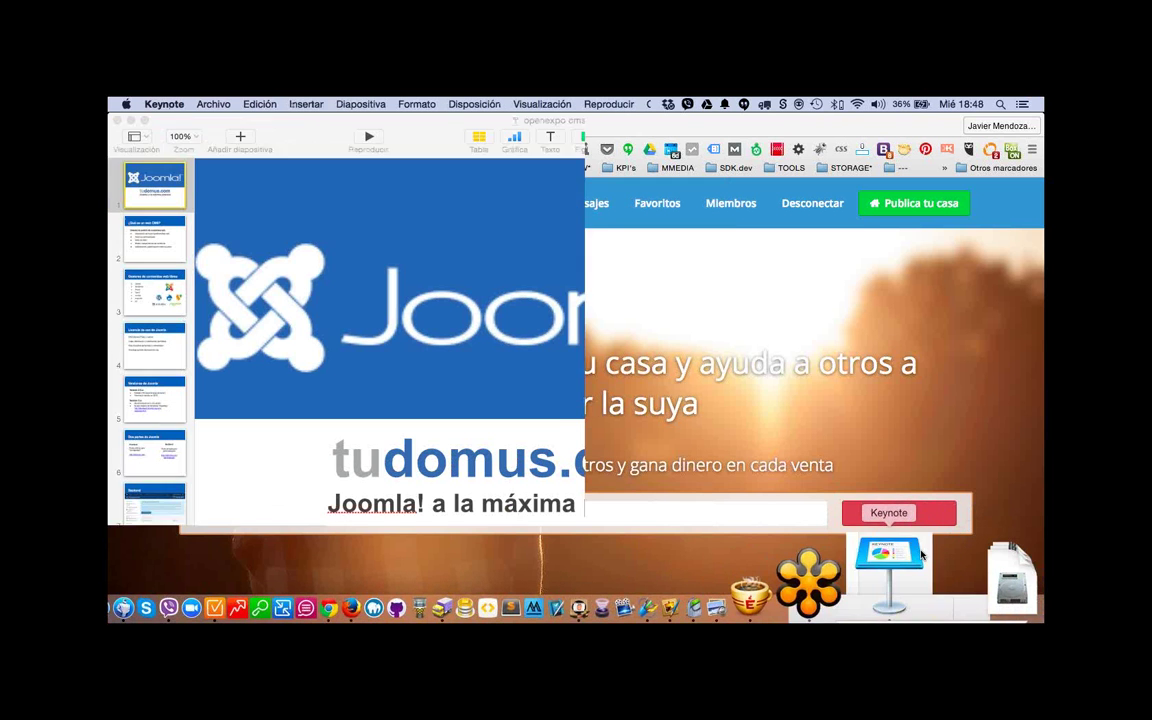